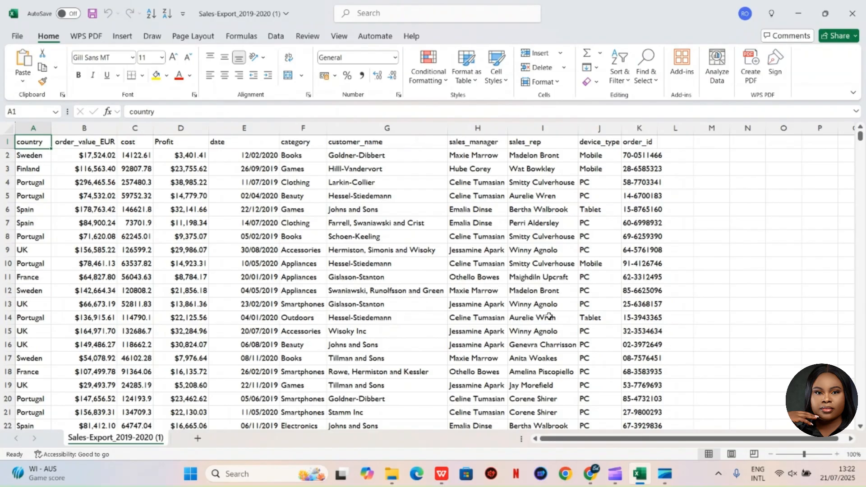
Run Remove Duplicates on the whole sales table with all columns selected and the header row recognised
drag(599, 442, 569, 448)
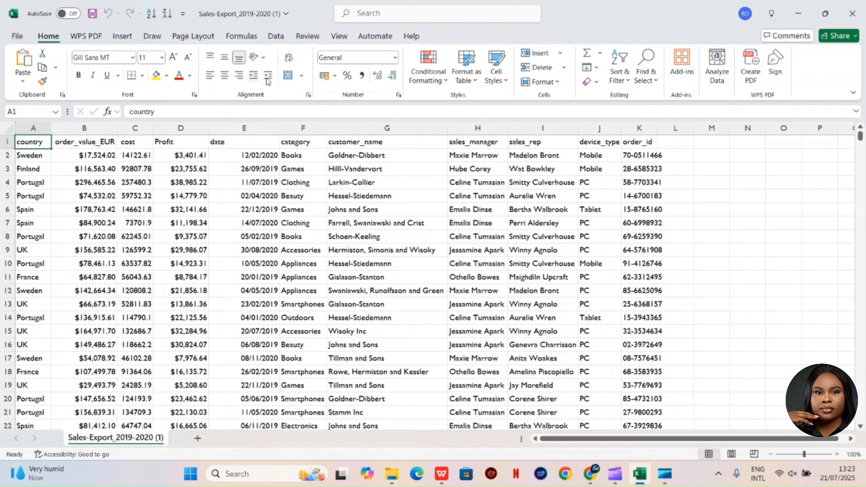
click(276, 36)
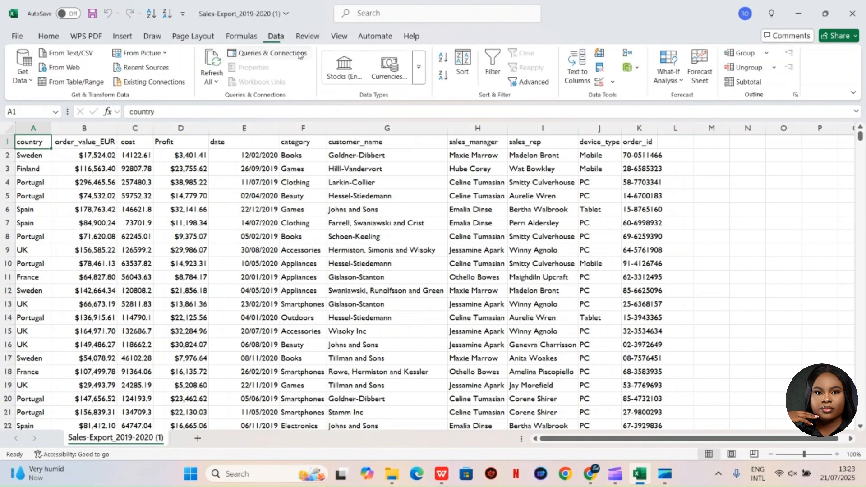
click(600, 69)
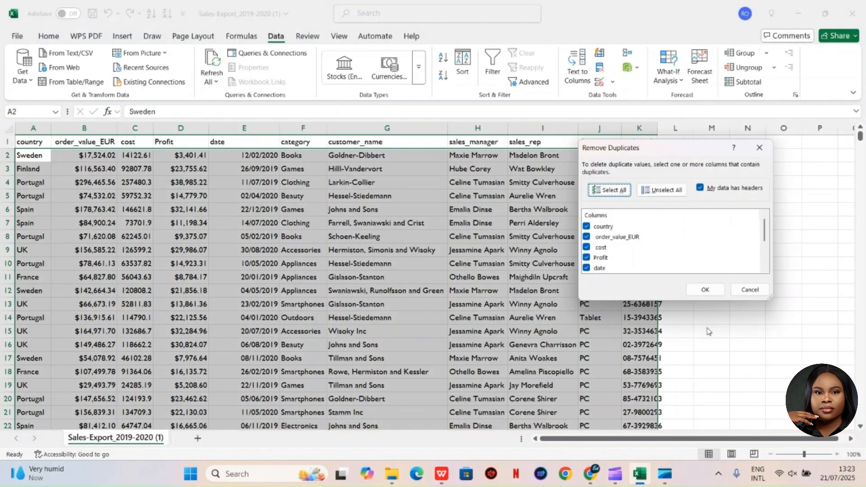
click(705, 290)
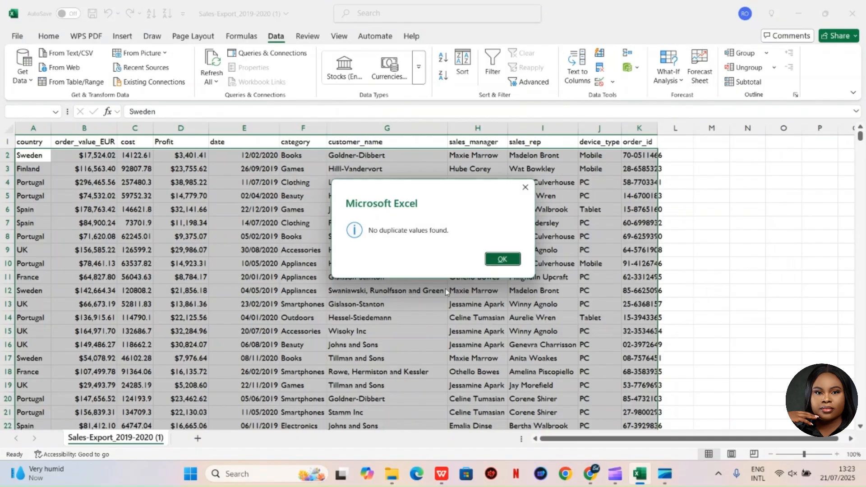
click(510, 261)
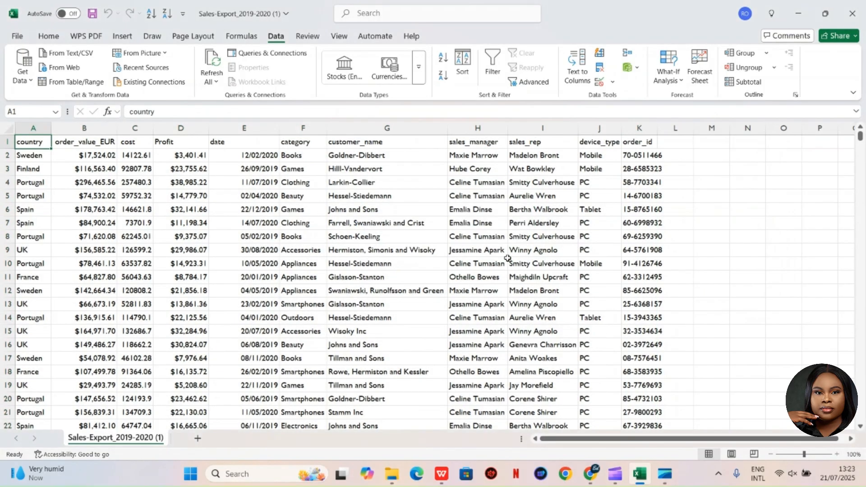
Check the date column's number format and apply the Euro accounting format to the cost column
click(261, 127)
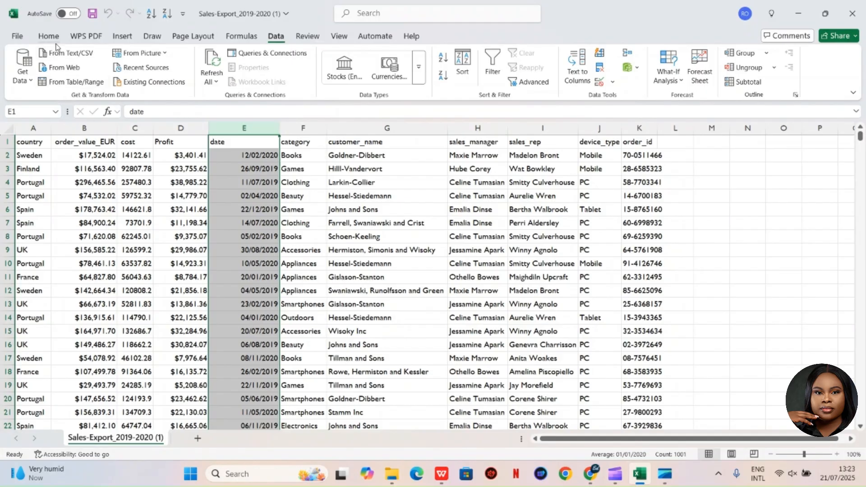
click(53, 40)
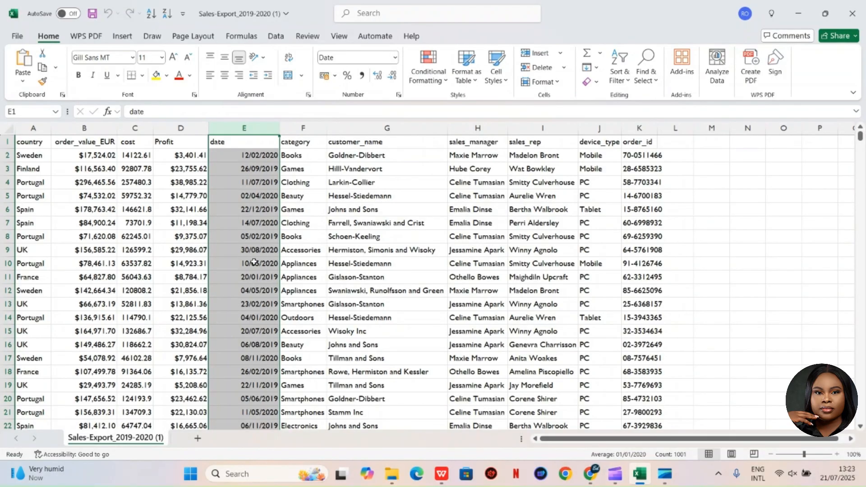
click(143, 129)
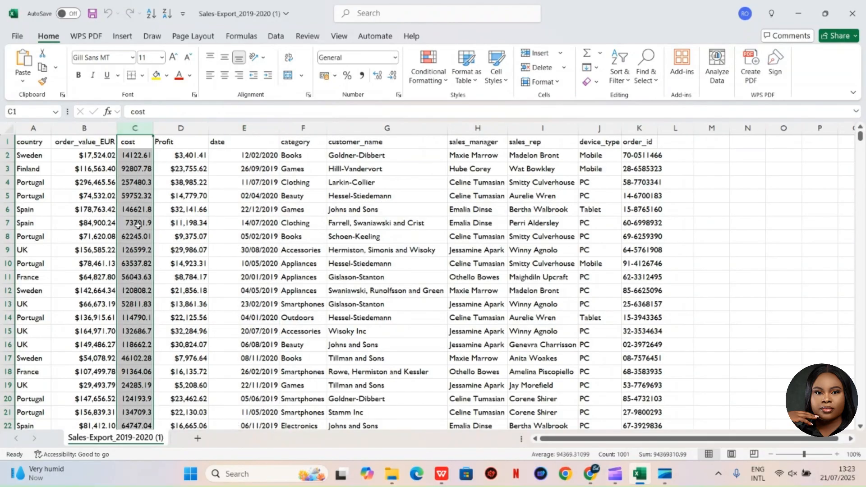
click(396, 58)
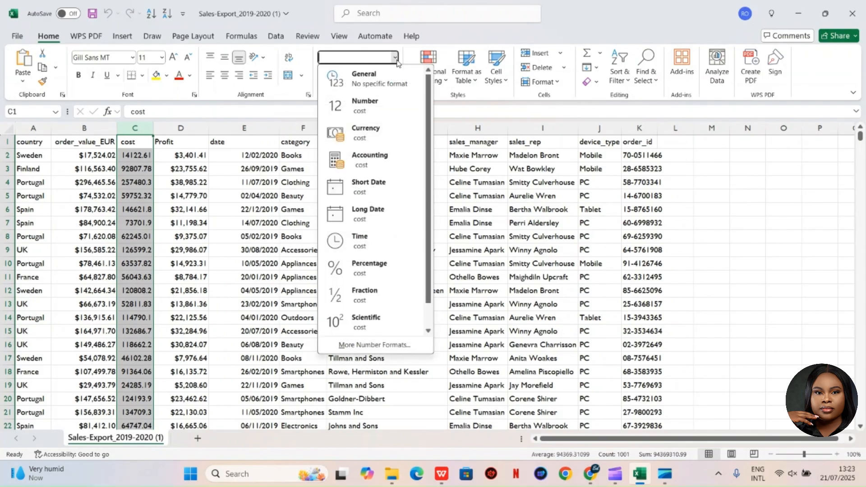
click(377, 132)
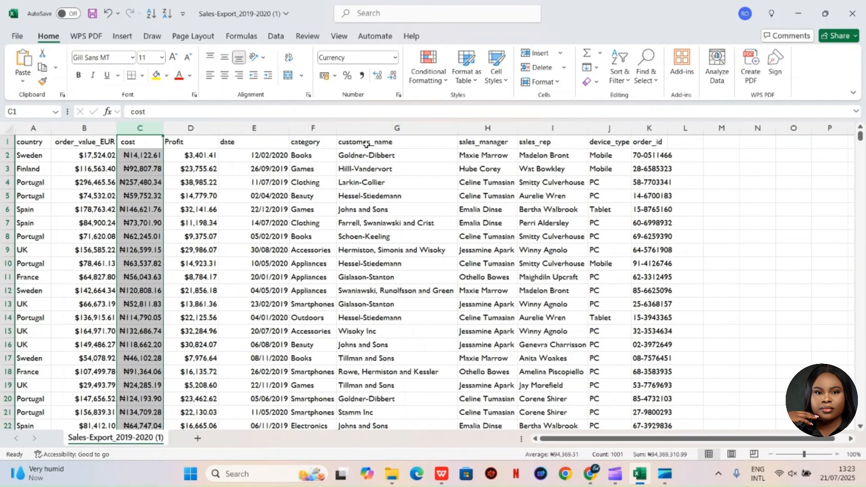
click(396, 57)
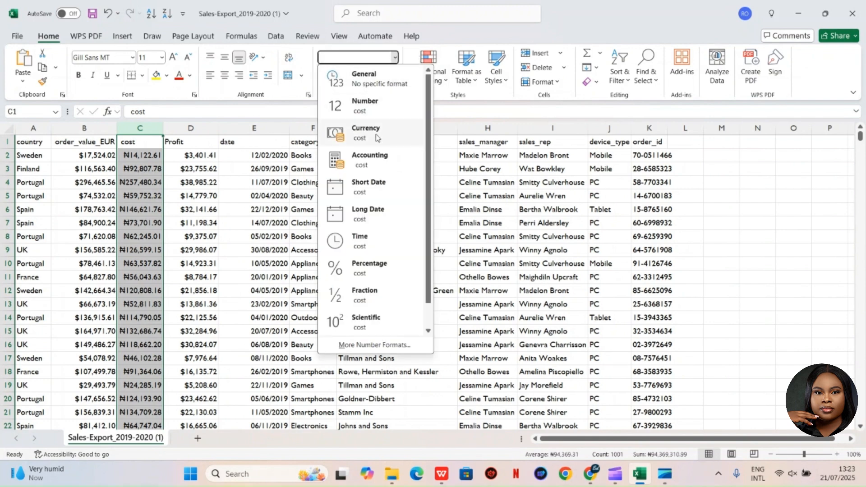
click(396, 57)
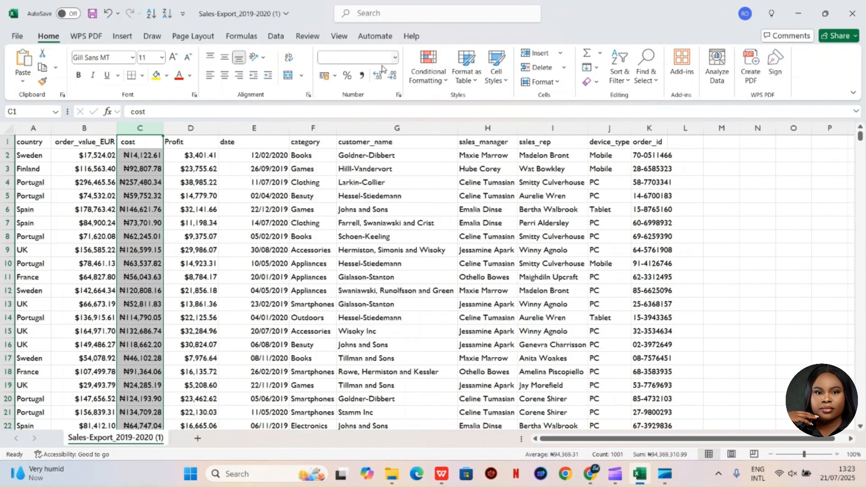
click(336, 77)
click(346, 121)
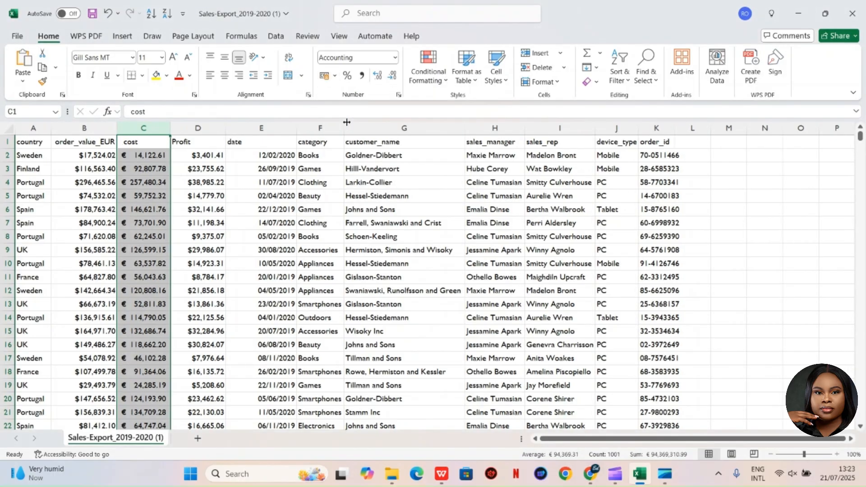
Apply the Euro (€ 123) accounting format to the order_value_EUR and Profit columns
click(104, 131)
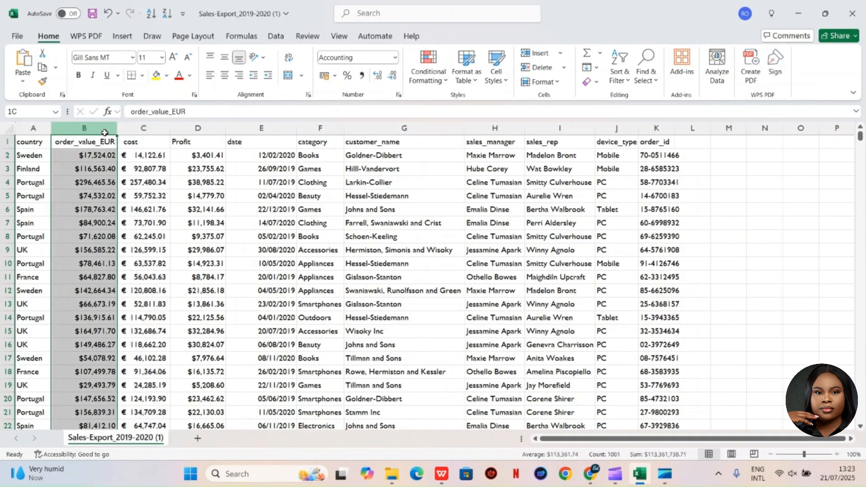
click(335, 75)
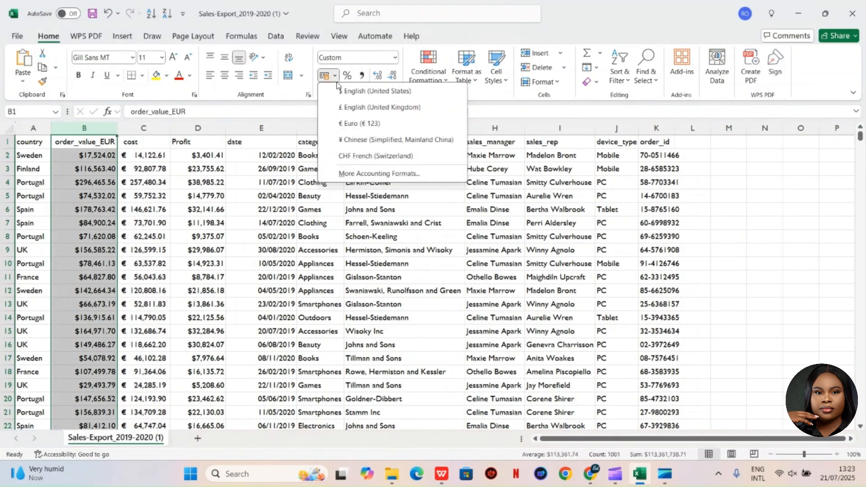
click(352, 124)
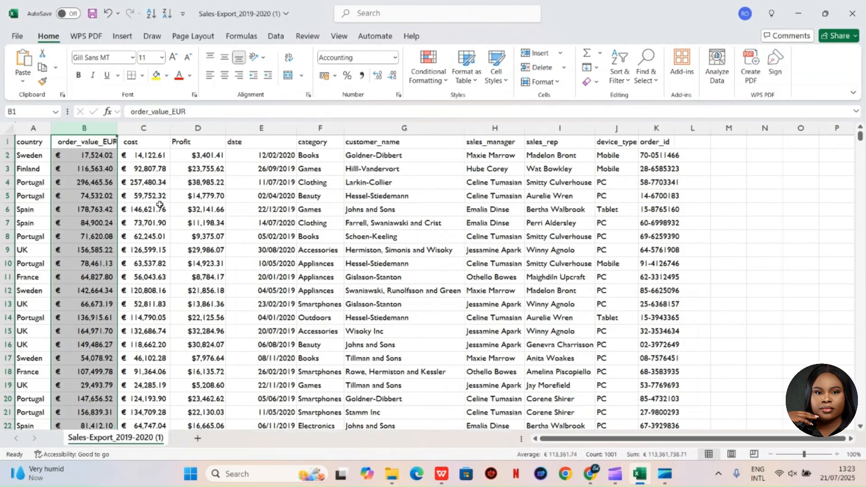
click(198, 128)
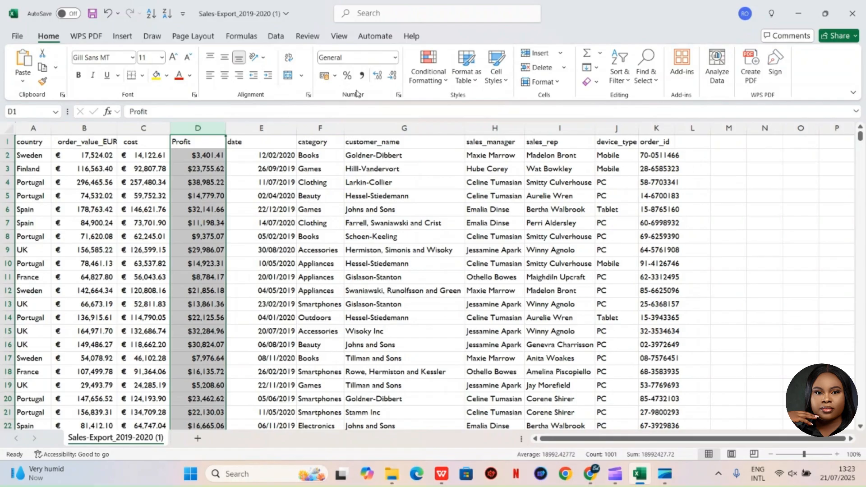
click(335, 75)
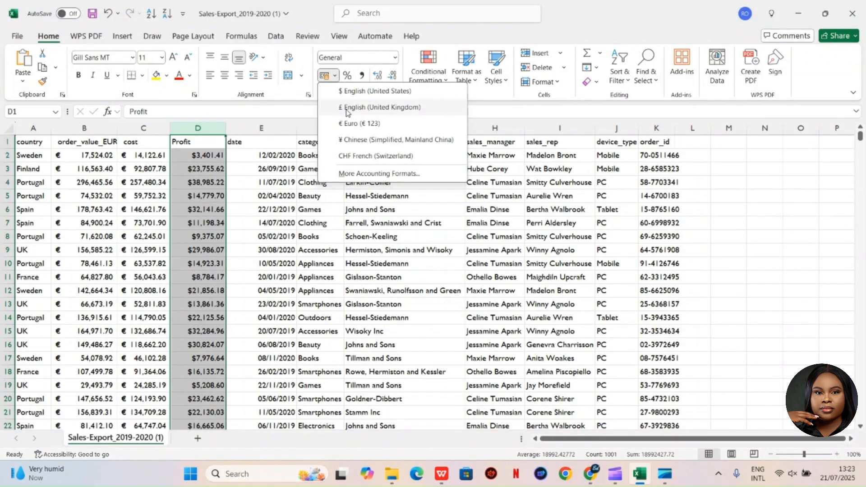
click(360, 124)
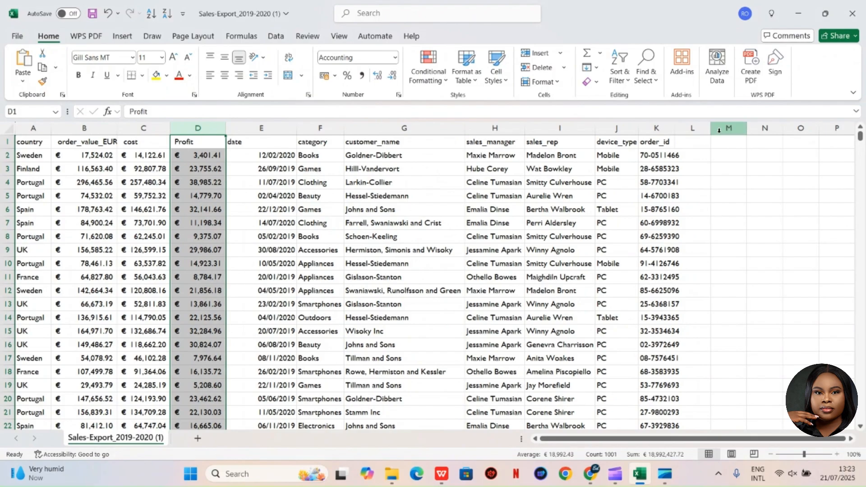
Autofit the order_id column's width to its contents and look over the remaining columns
click(668, 131)
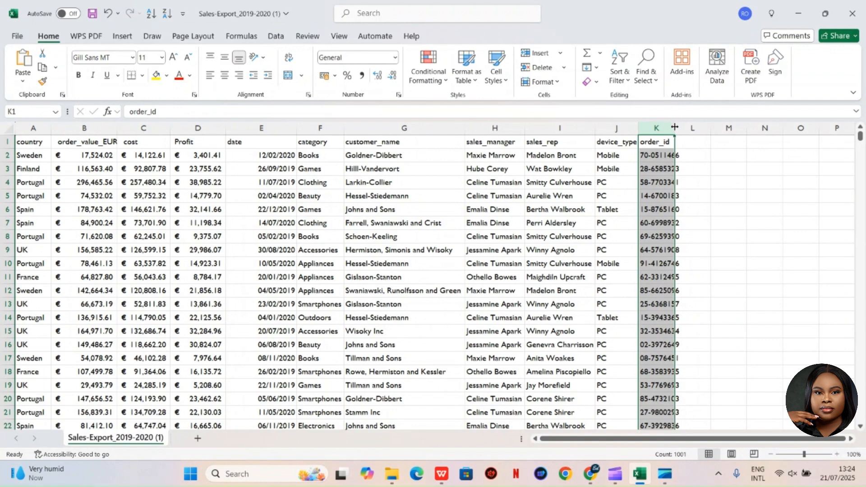
double_click(675, 127)
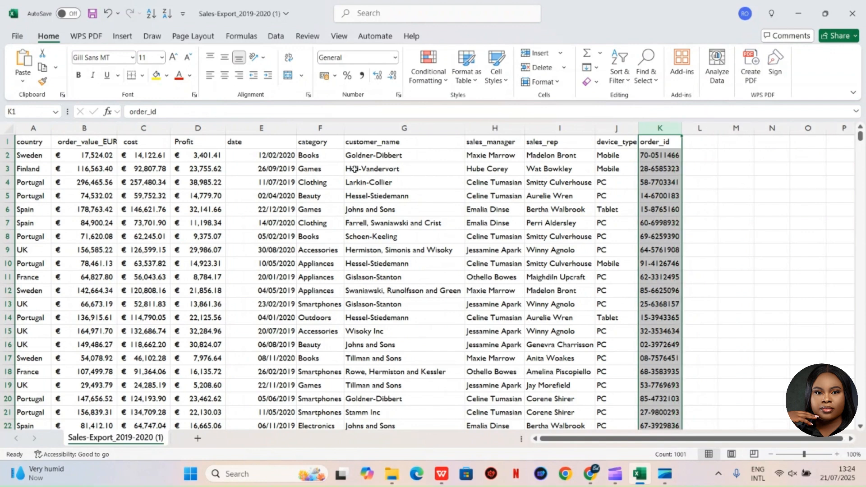
scroll(354, 168, right, 5)
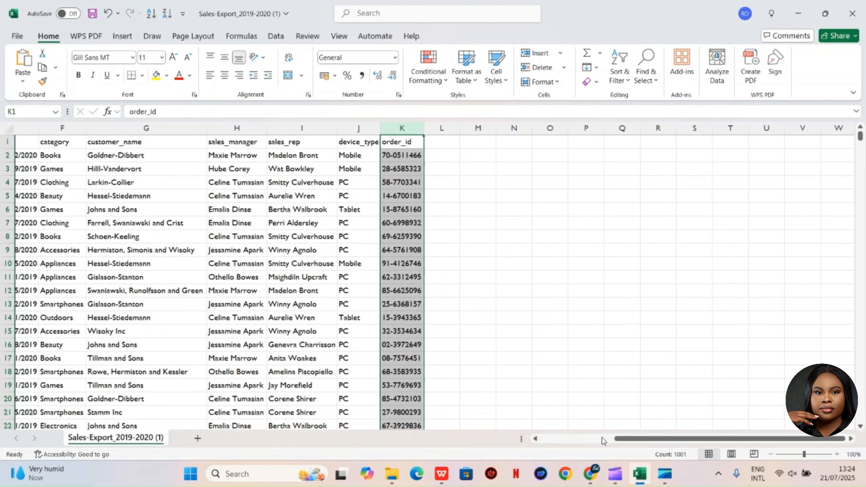
drag(631, 440, 478, 443)
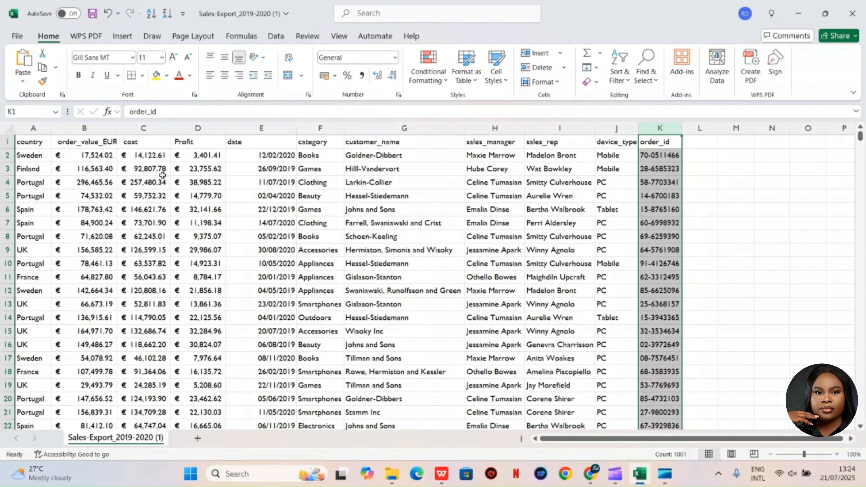
Insert a new column between cost and Profit and give it the header "profit" in D1
click(93, 157)
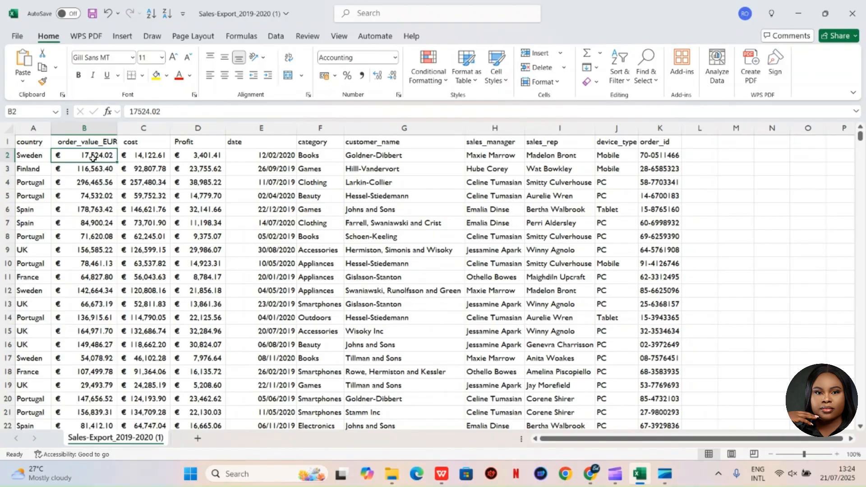
click(131, 157)
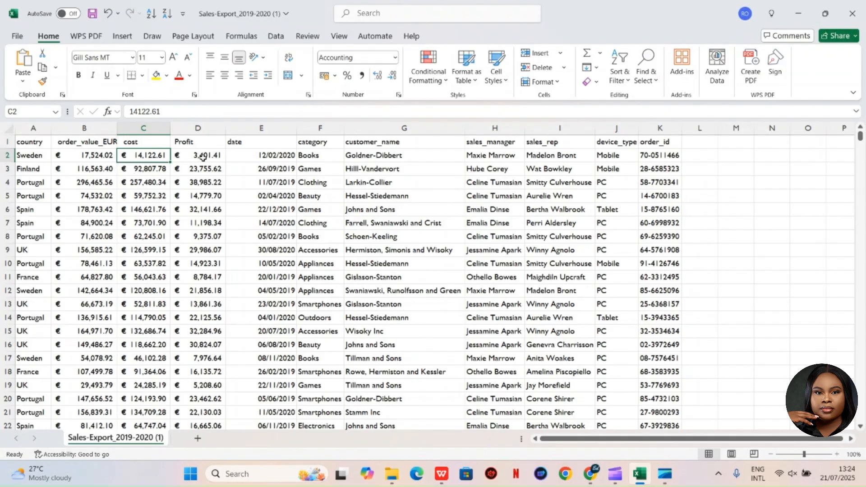
click(203, 126)
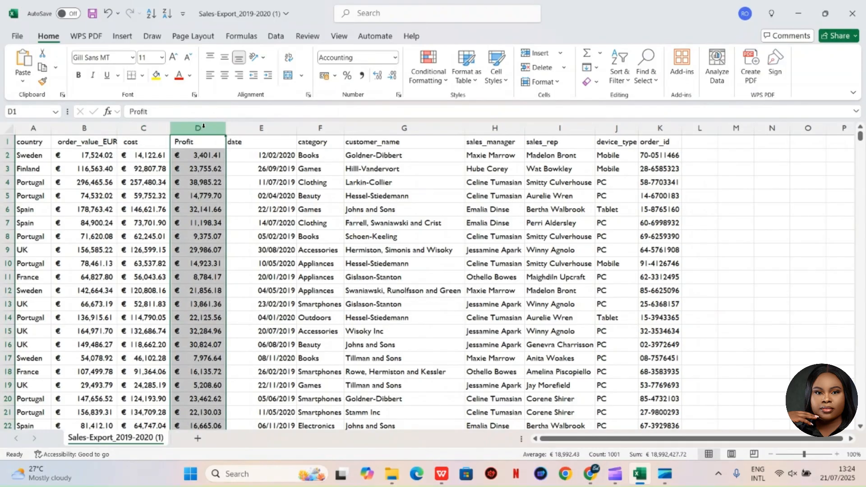
right_click(203, 126)
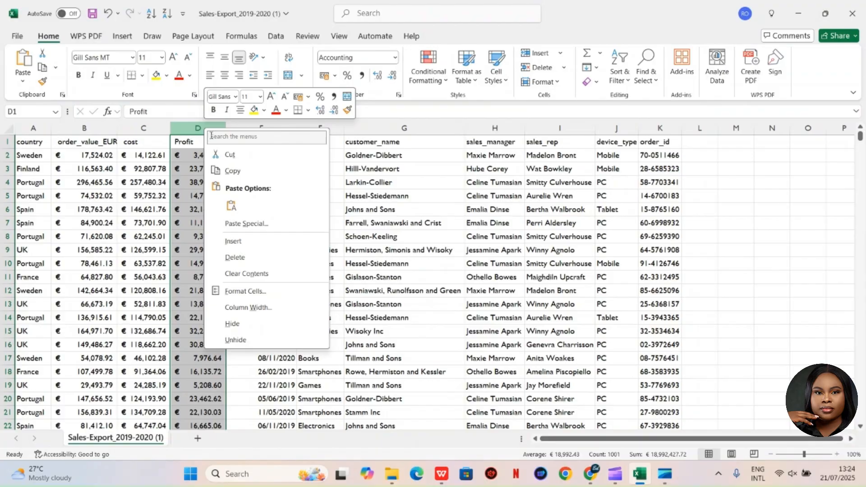
click(249, 241)
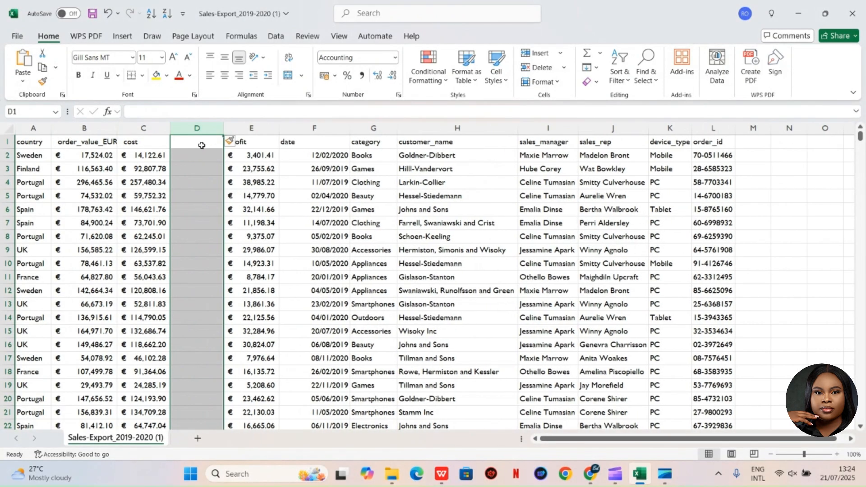
text(profit)
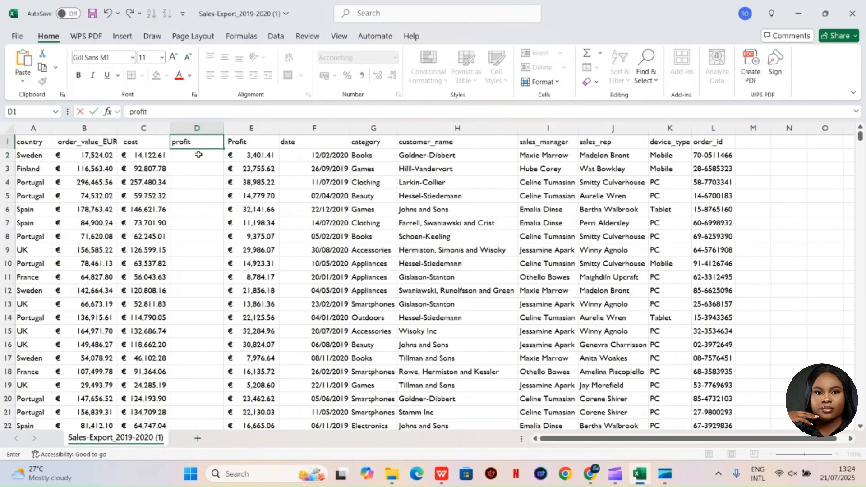
click(199, 157)
text(=)
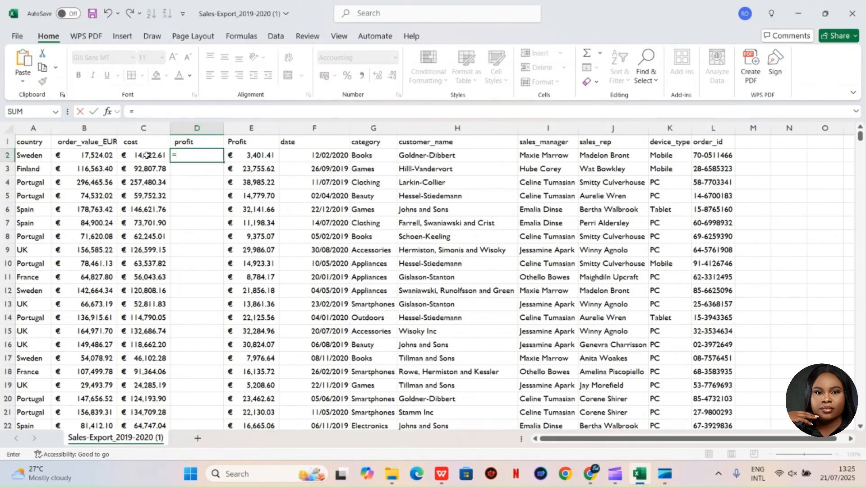
click(98, 156)
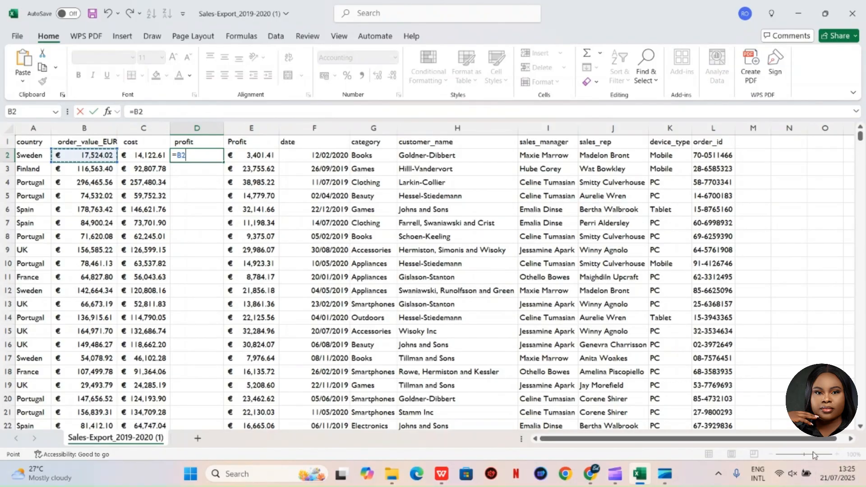
key(BackSpace)
key(BackSpace)
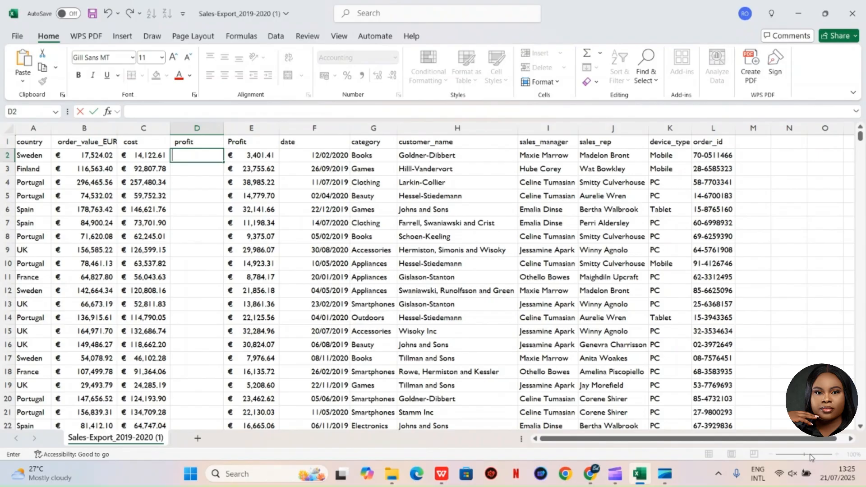
click(777, 415)
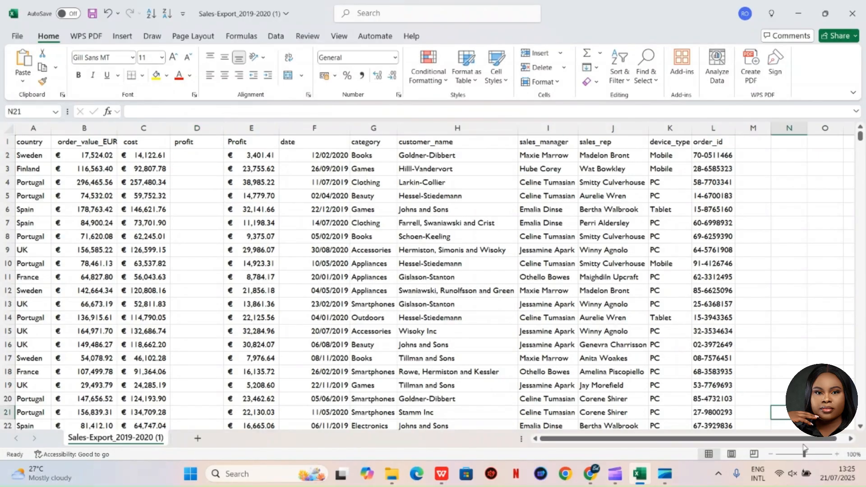
Calculate the first row's profit in D2 as order value minus cost with the formula =B2-C2
click(815, 454)
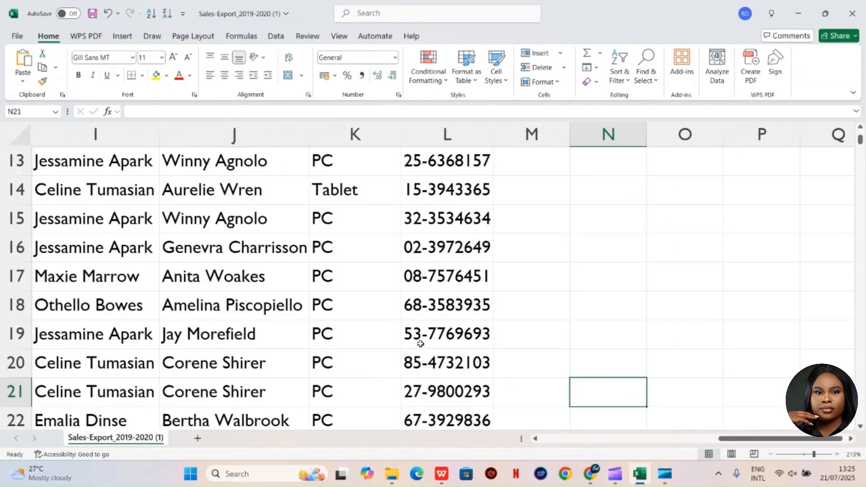
drag(795, 439, 605, 457)
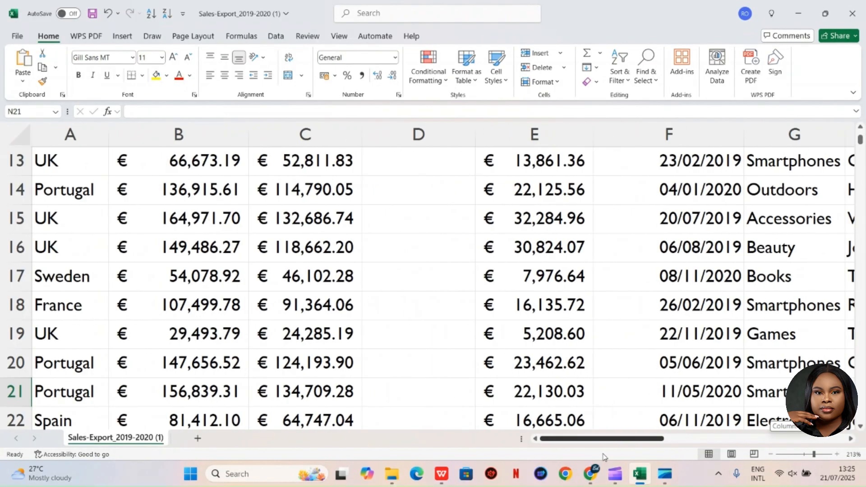
scroll(427, 171, up, 4)
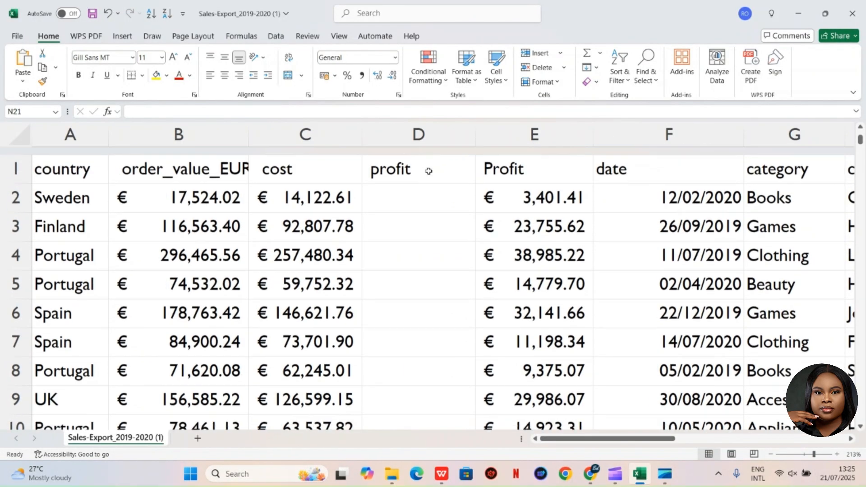
click(428, 188)
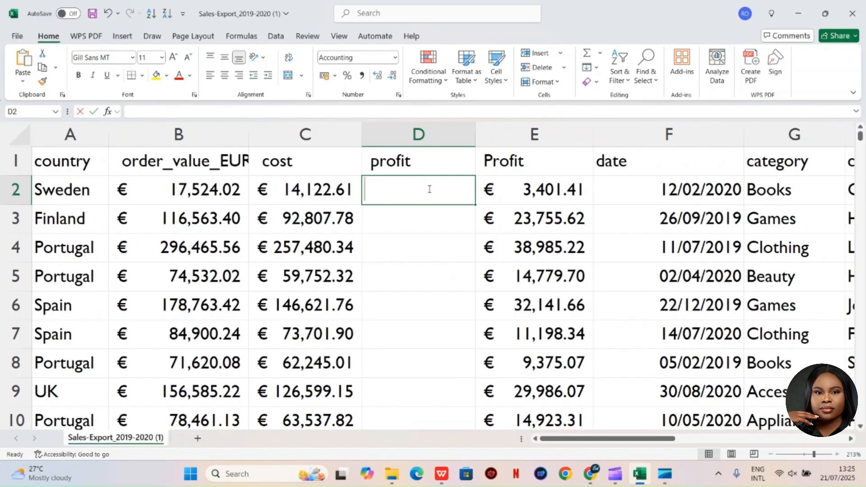
text(=)
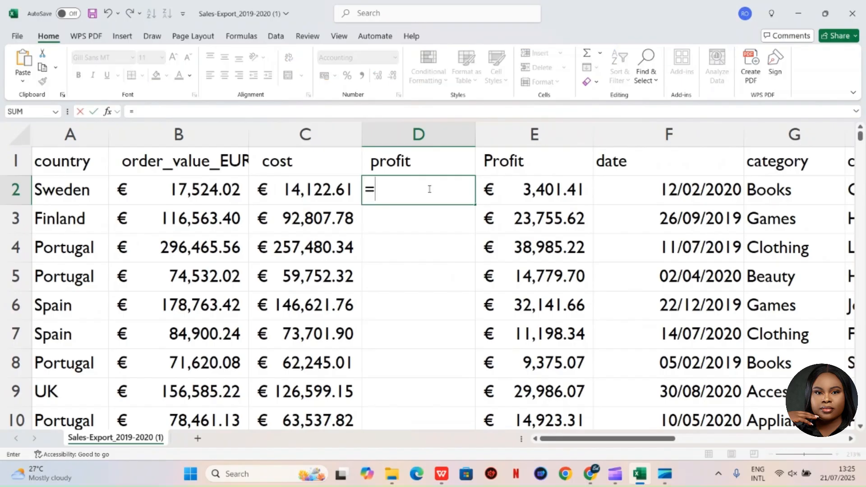
click(188, 195)
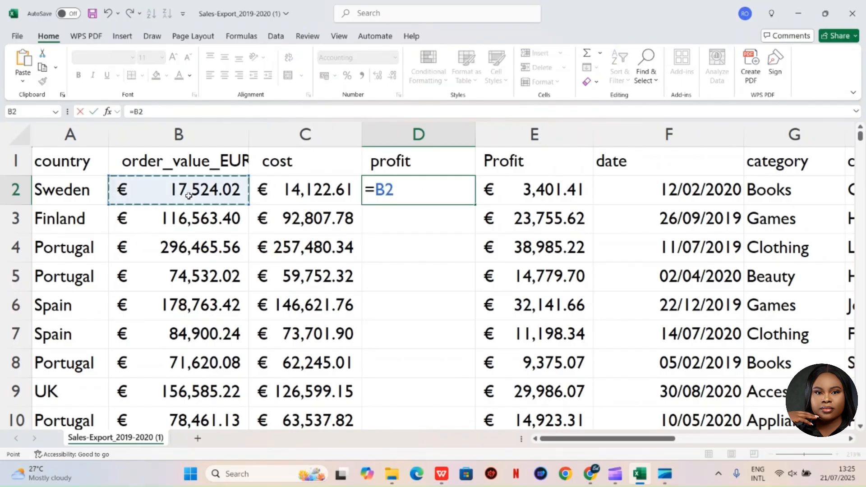
text(-)
click(285, 191)
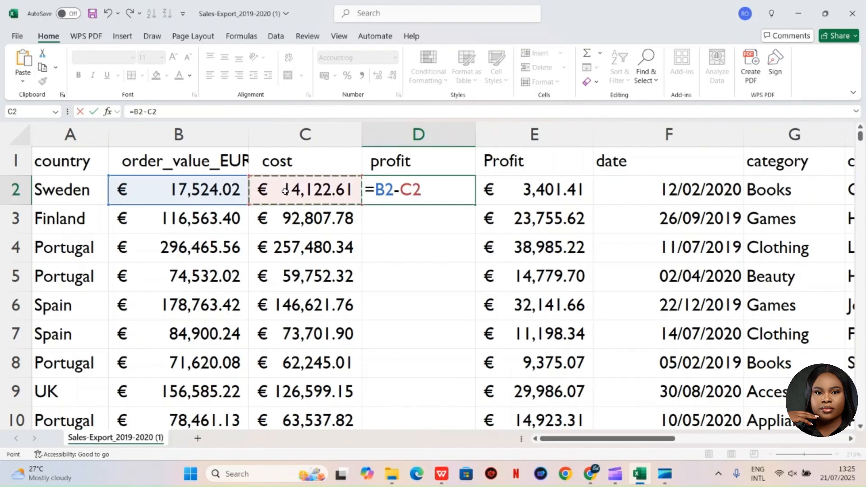
key(Return)
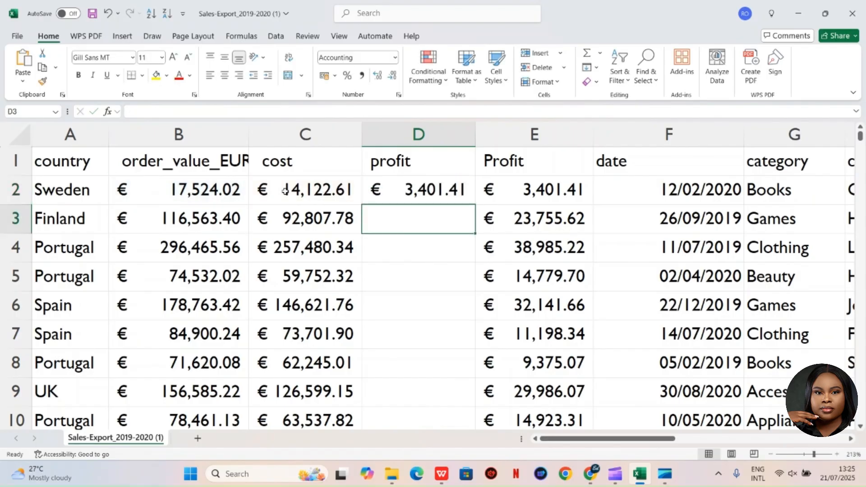
Fill the D2 profit formula down to the last data row and check the filled values
click(423, 189)
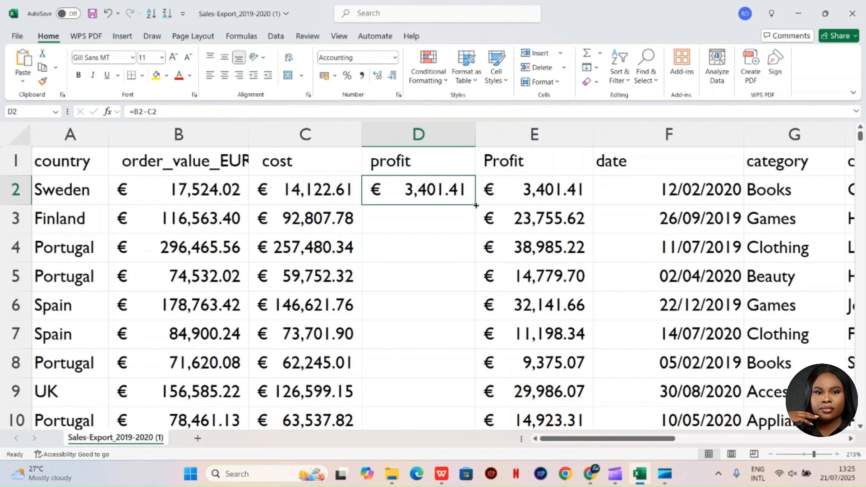
double_click(475, 205)
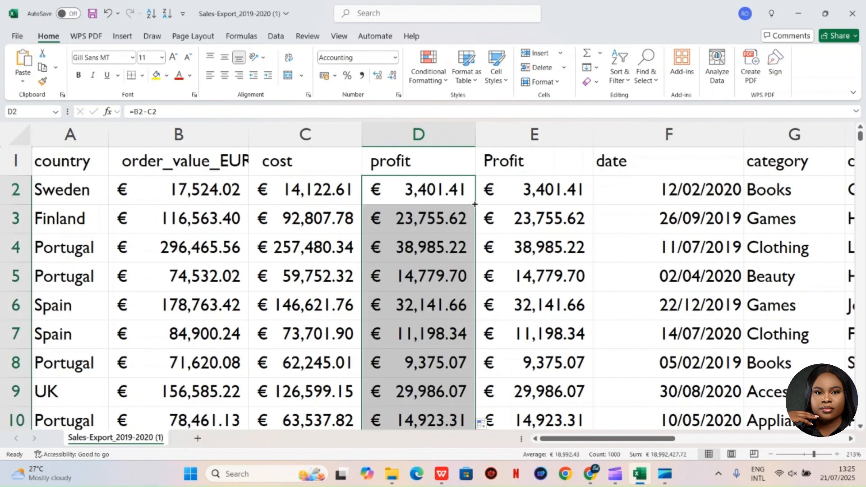
scroll(474, 205, down, 3)
scroll(475, 205, down, 1)
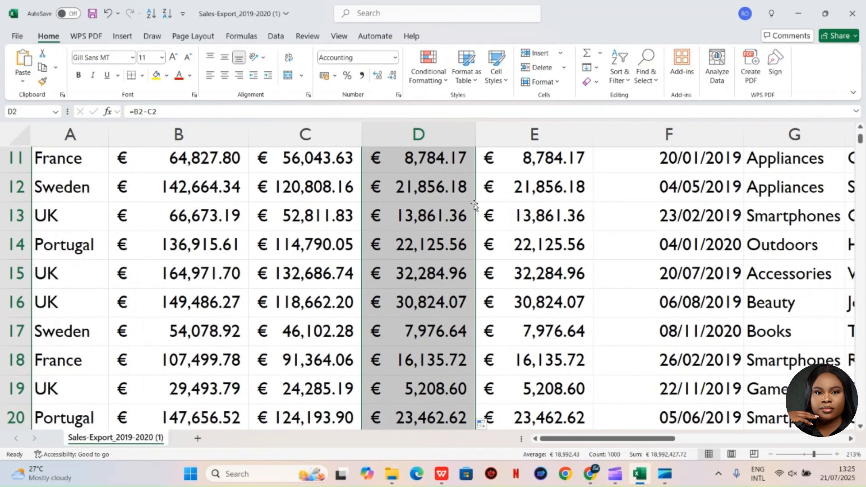
scroll(450, 309, up, 5)
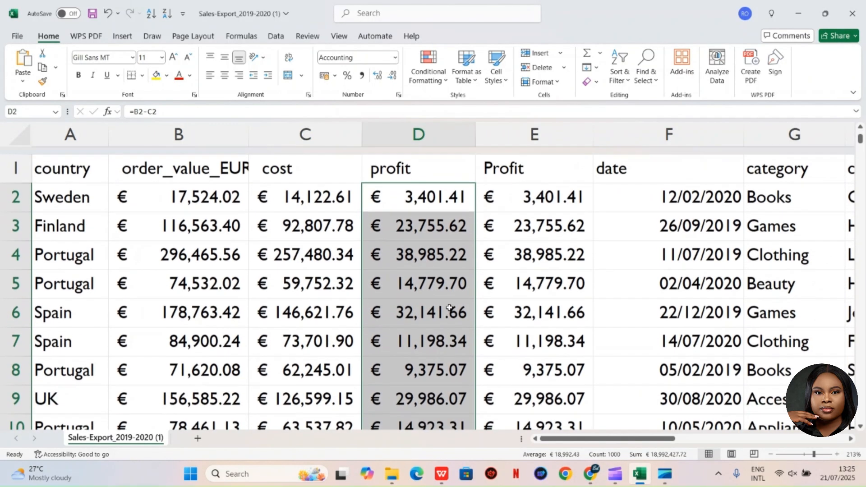
Delete the inserted profit column D, keeping the original Profit column
click(415, 135)
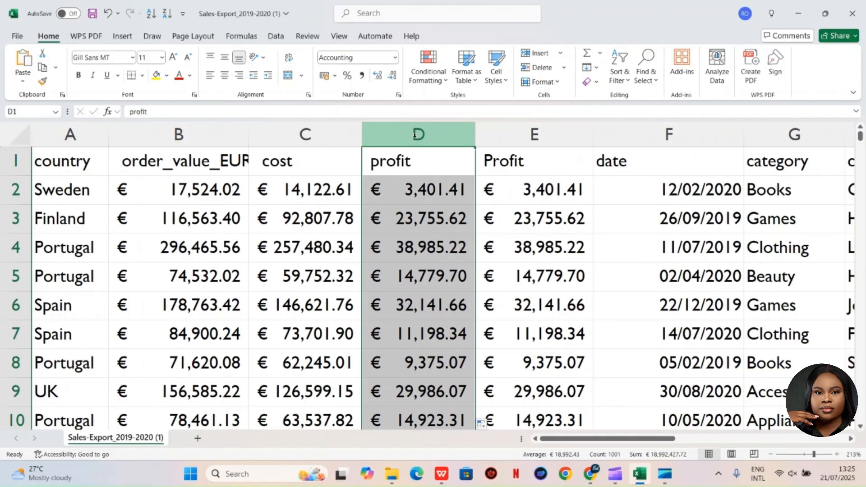
right_click(415, 135)
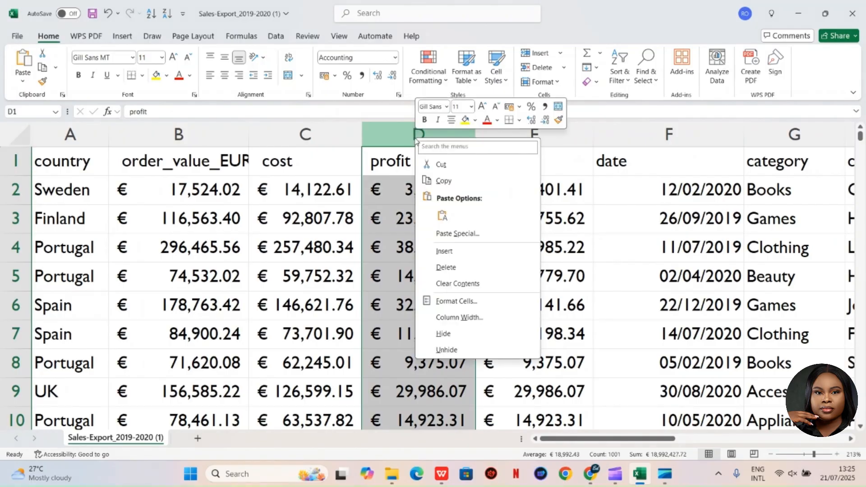
click(442, 271)
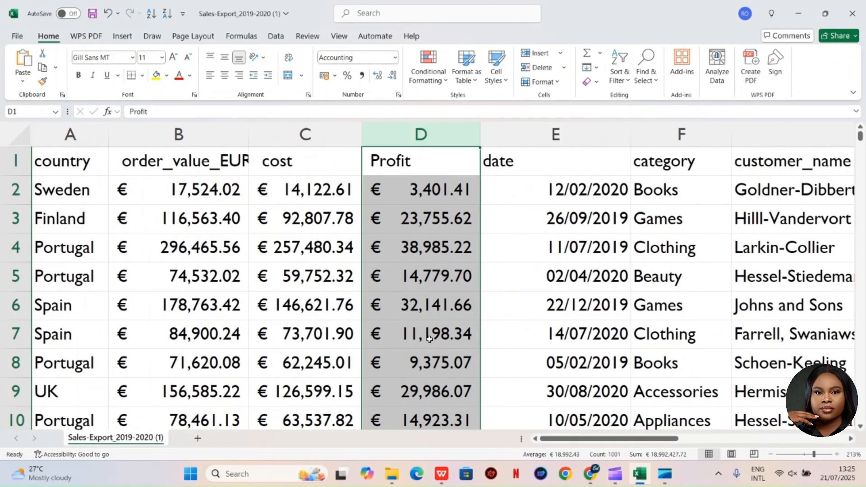
Look over the dataset's columns, then convert the range A1:K1001 into a table with headers
drag(565, 439, 668, 435)
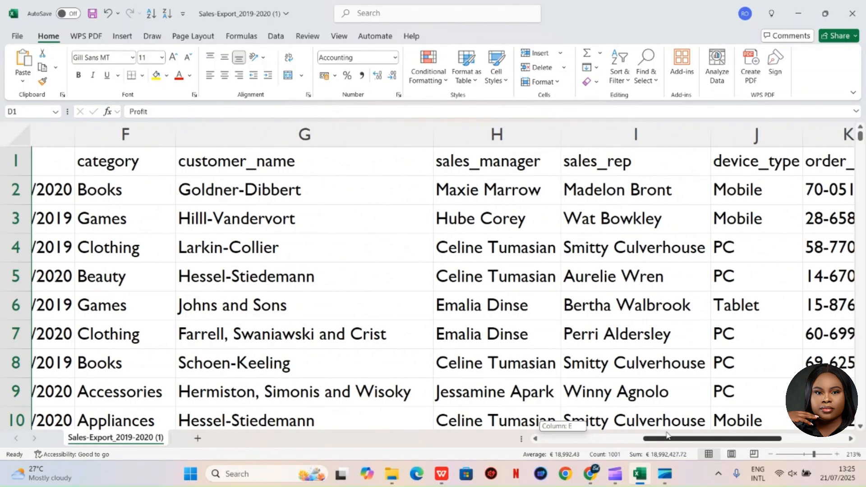
drag(668, 435, 547, 438)
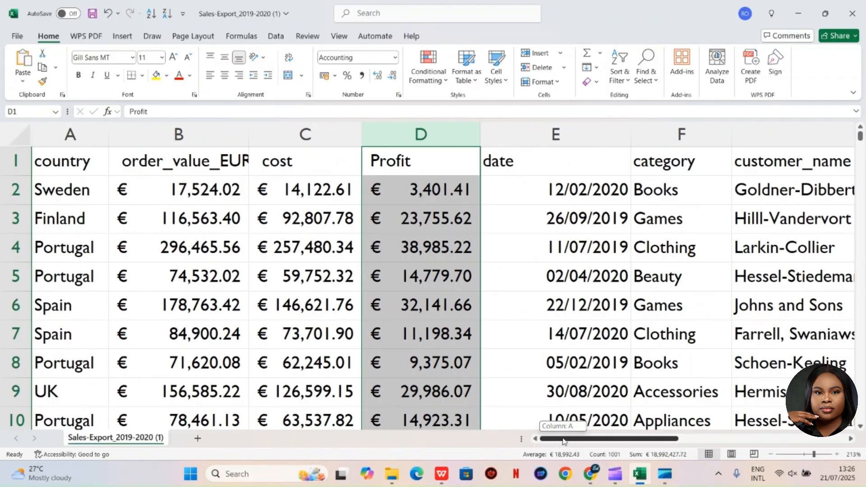
mouse_move(563, 441)
mouse_down()
mouse_move(600, 439)
mouse_move(554, 440)
mouse_move(641, 440)
mouse_move(543, 443)
mouse_move(609, 436)
mouse_move(562, 435)
mouse_up()
mouse_move(555, 440)
mouse_down()
mouse_move(695, 431)
mouse_move(559, 433)
mouse_up()
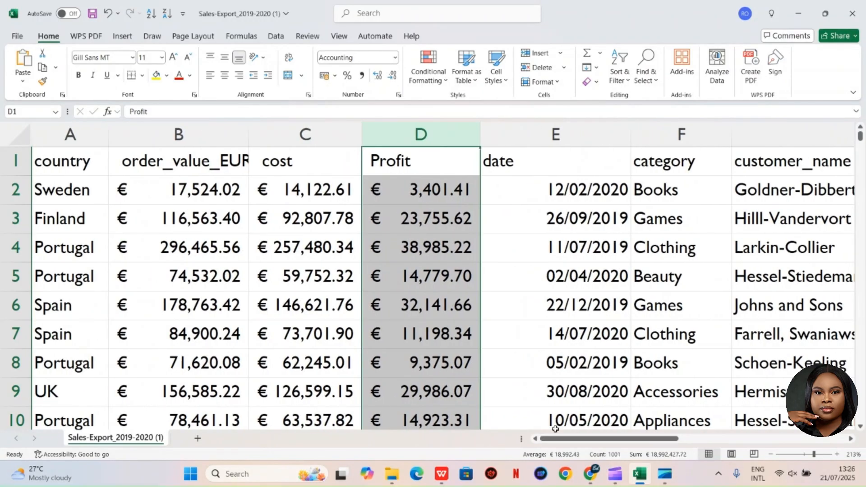
click(322, 307)
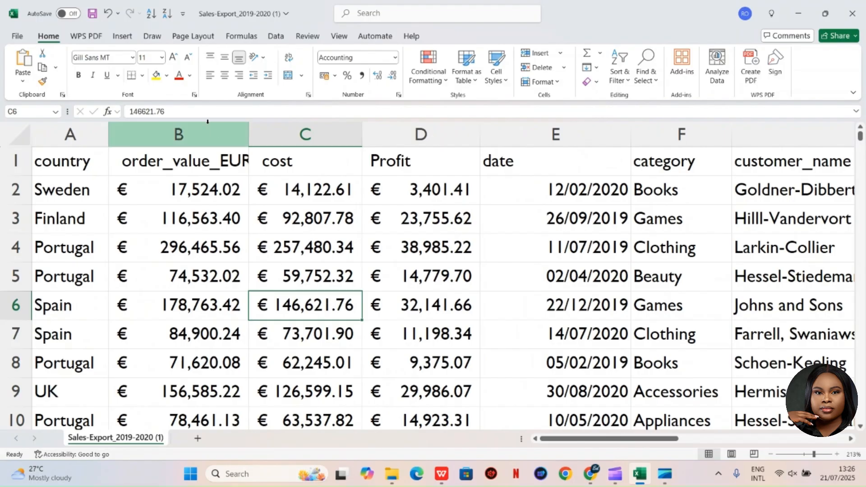
click(120, 37)
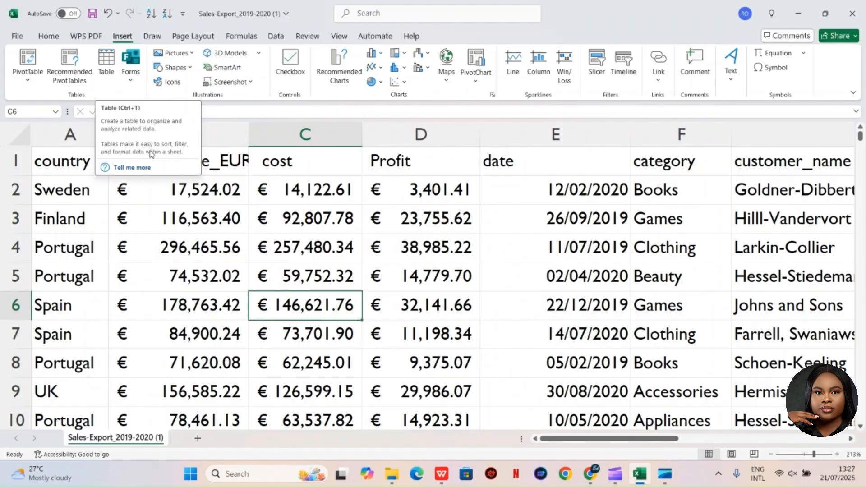
click(107, 63)
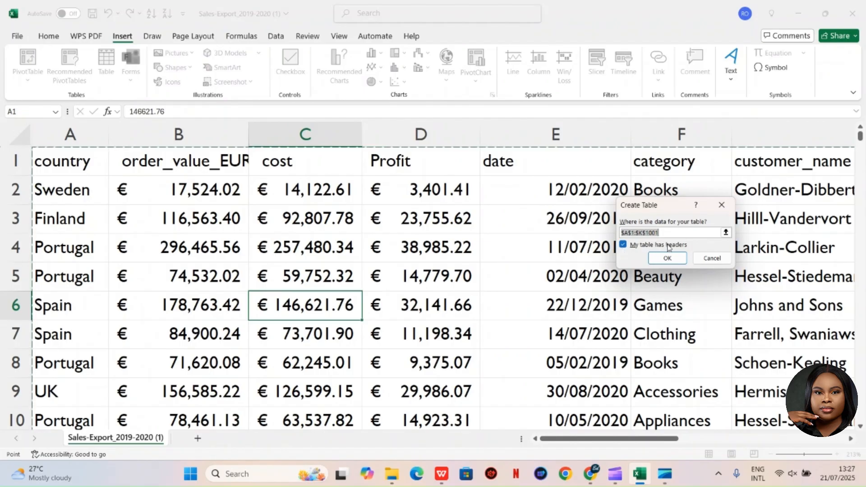
click(666, 259)
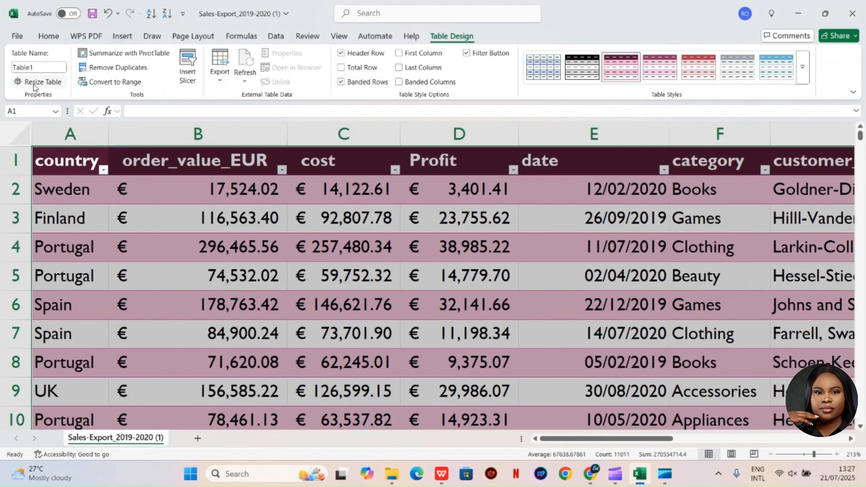
click(38, 67)
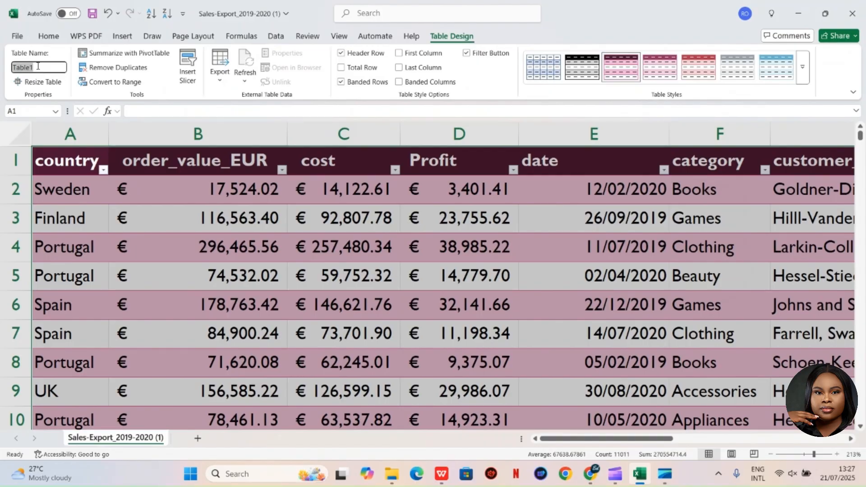
key(BackSpace)
Create a PivotTable from Table1 on a new worksheet and review its available fields
click(126, 36)
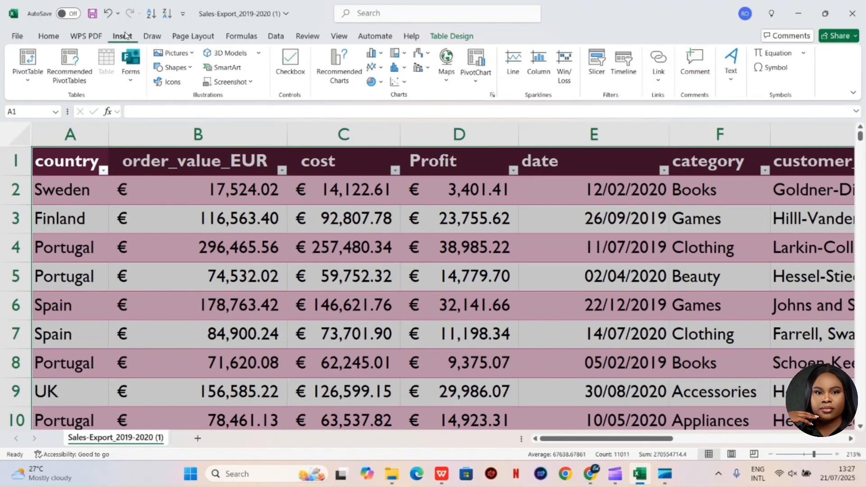
click(27, 77)
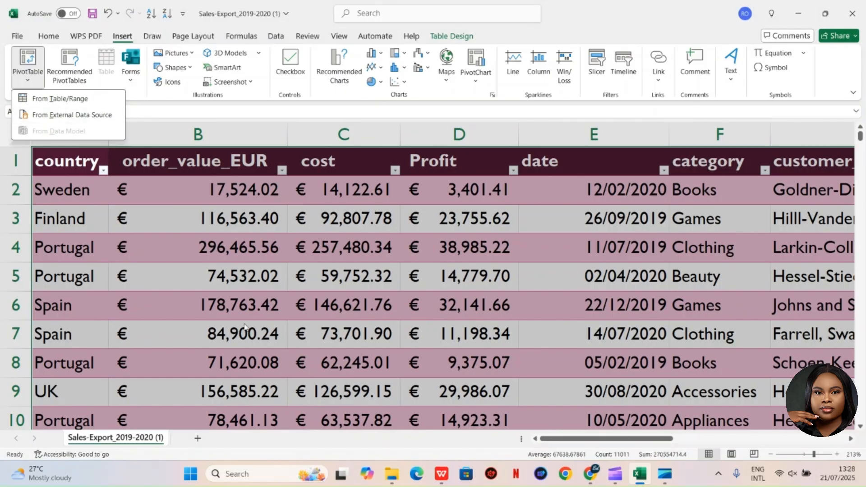
click(70, 100)
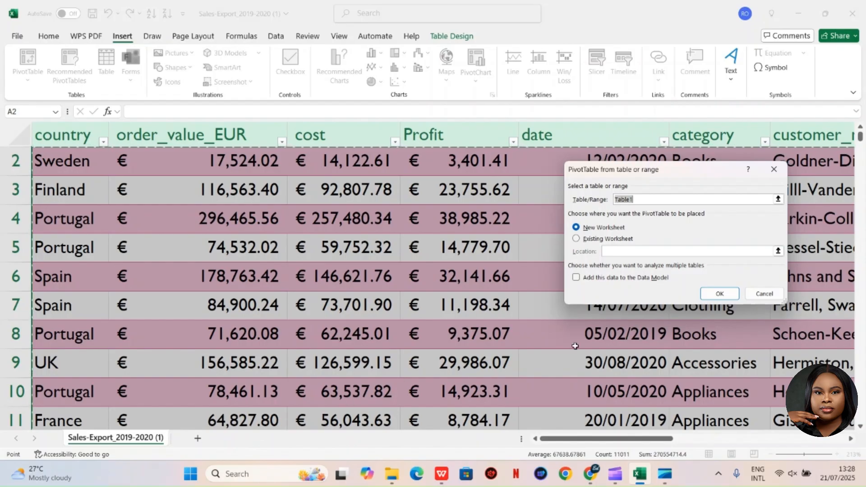
click(721, 295)
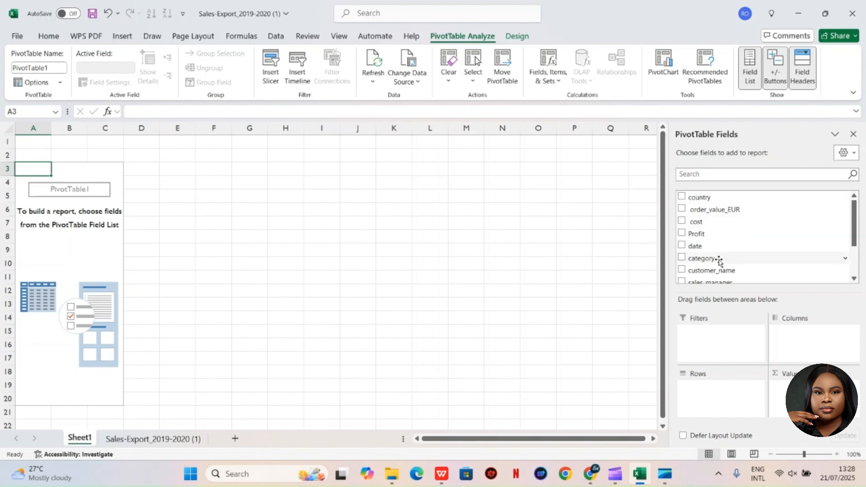
scroll(720, 260, down, 1)
scroll(719, 260, up, 1)
scroll(703, 276, down, 2)
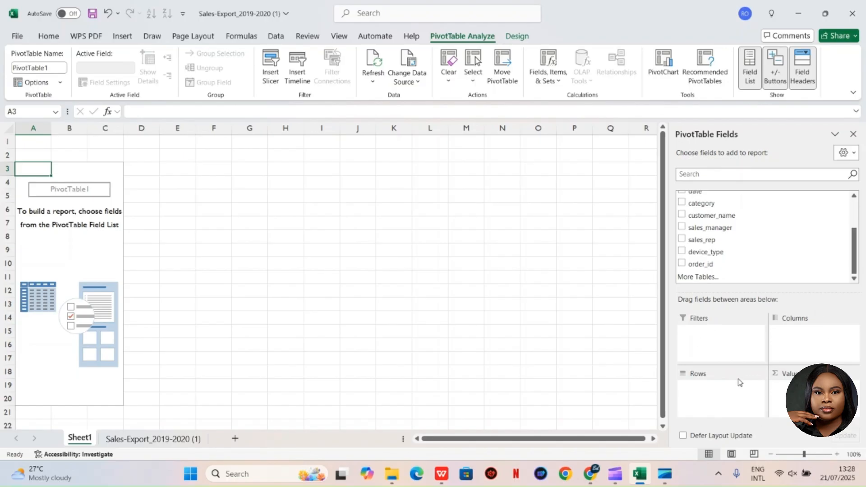
click(59, 246)
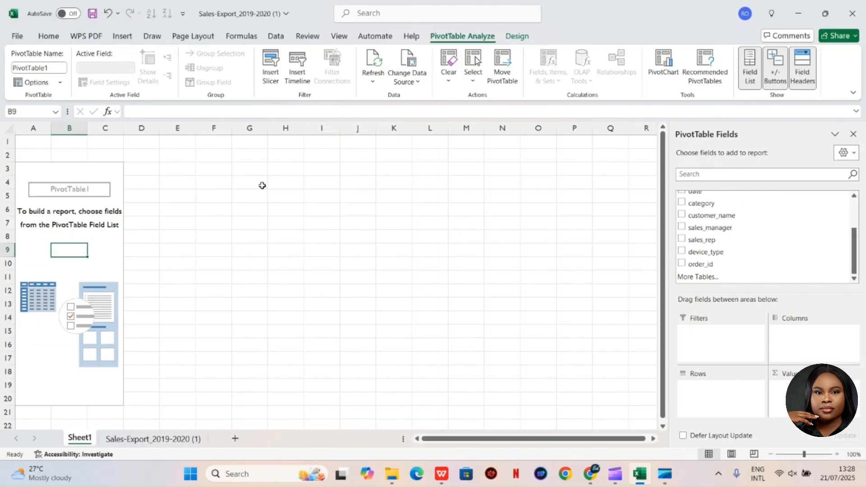
Write the note "kpi-key performance indicator" in cell H5 of the PivotTable sheet
click(288, 196)
text(kpi-)
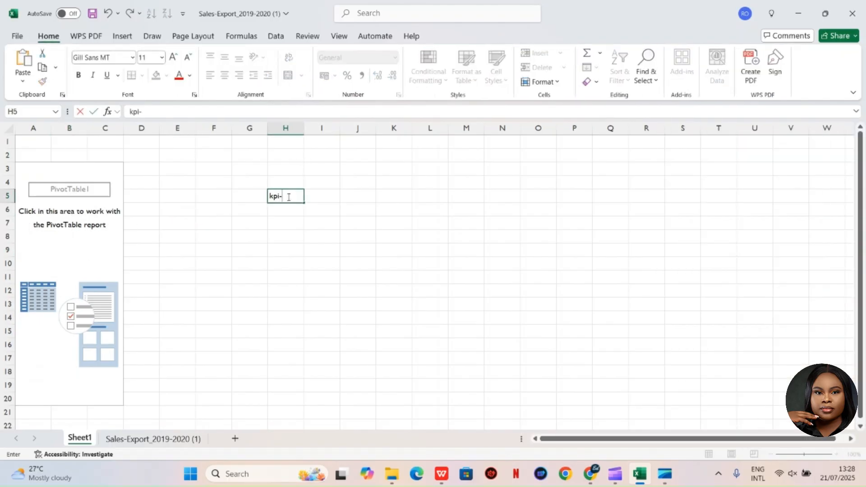
text(key performance ui)
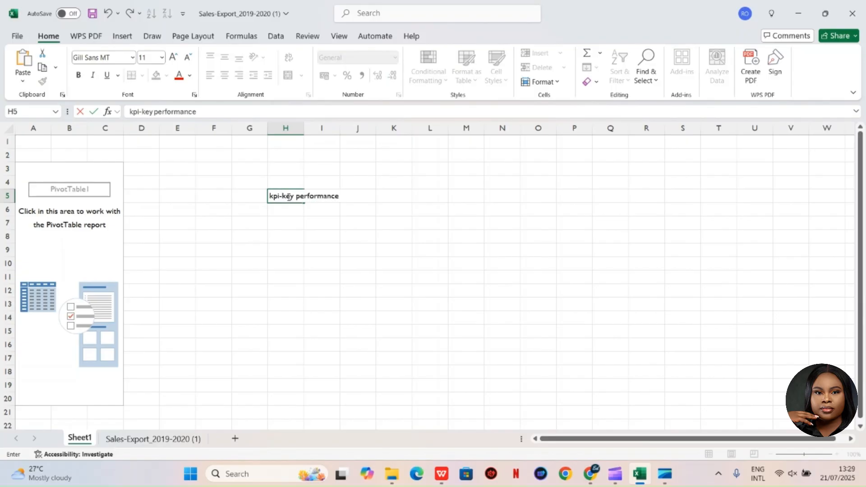
key(BackSpace)
text(indicator)
Erase the note from H5 and select a cell inside the empty PivotTable
key(BackSpace)
key(BackSpace)
key(BackSpace)
key(BackSpace)
key(BackSpace)
key(BackSpace)
key(BackSpace)
key(BackSpace)
key(BackSpace)
key(BackSpace)
key(BackSpace)
key(BackSpace)
key(BackSpace)
key(BackSpace)
key(BackSpace)
key(BackSpace)
key(BackSpace)
key(BackSpace)
key(BackSpace)
key(BackSpace)
key(BackSpace)
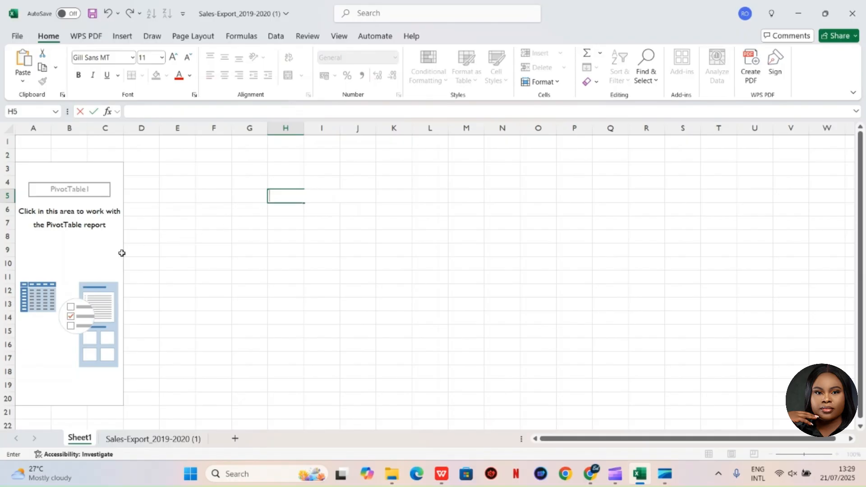
click(89, 248)
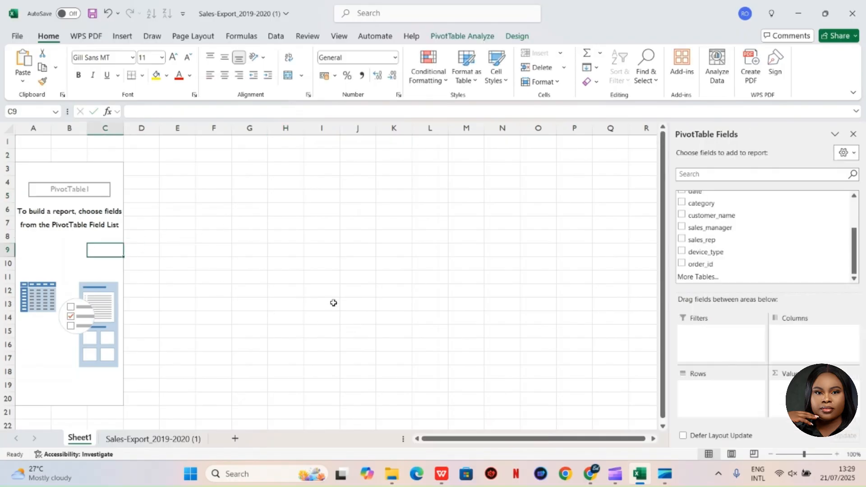
click(319, 200)
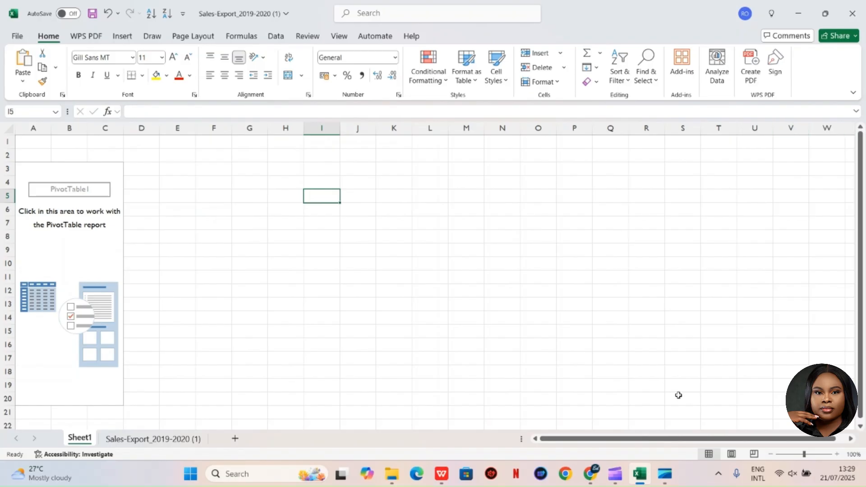
click(74, 260)
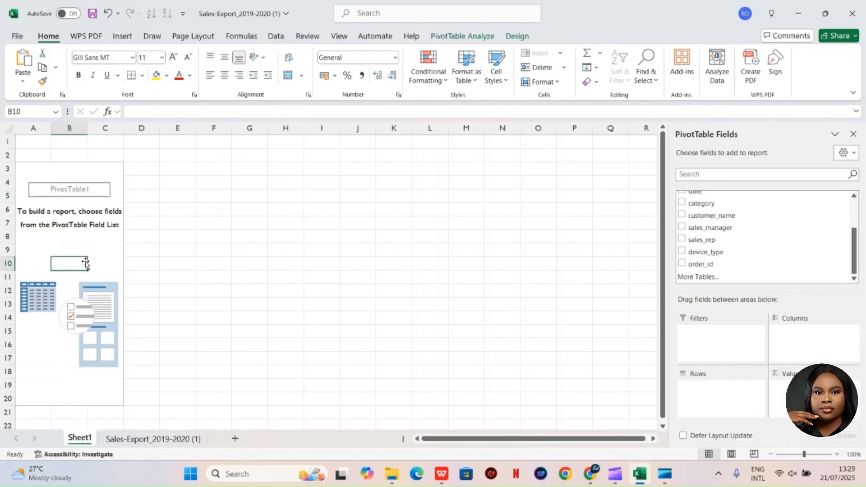
Add Profit to the PivotTable's values and keep its value field settings summarized by Sum
scroll(715, 218, up, 2)
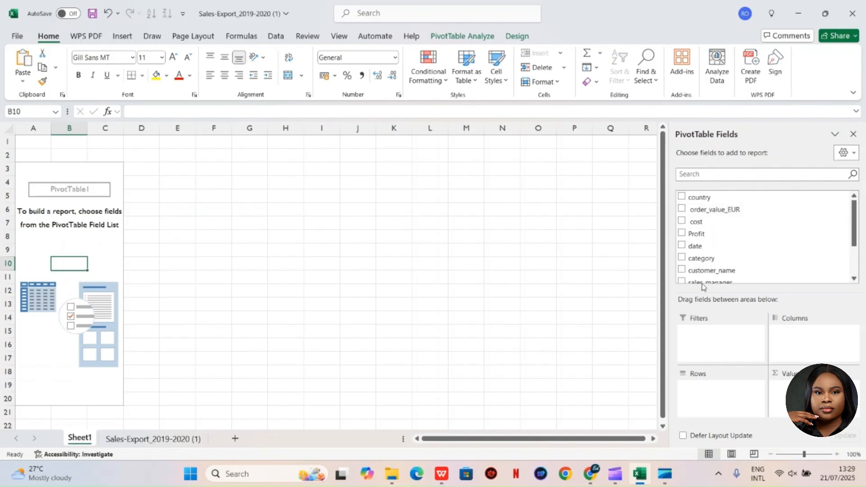
click(710, 234)
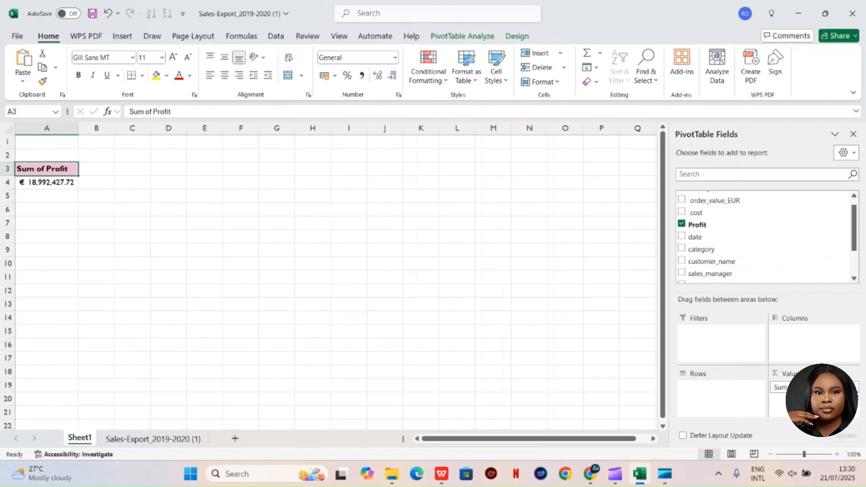
click(780, 387)
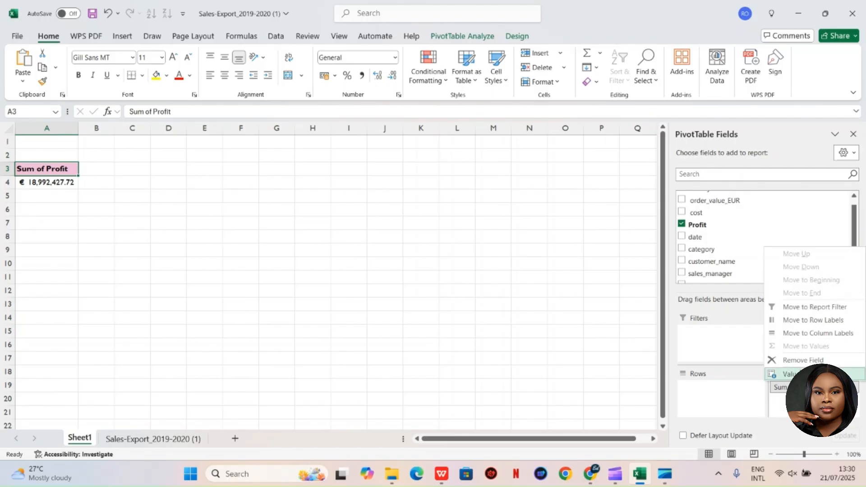
click(787, 374)
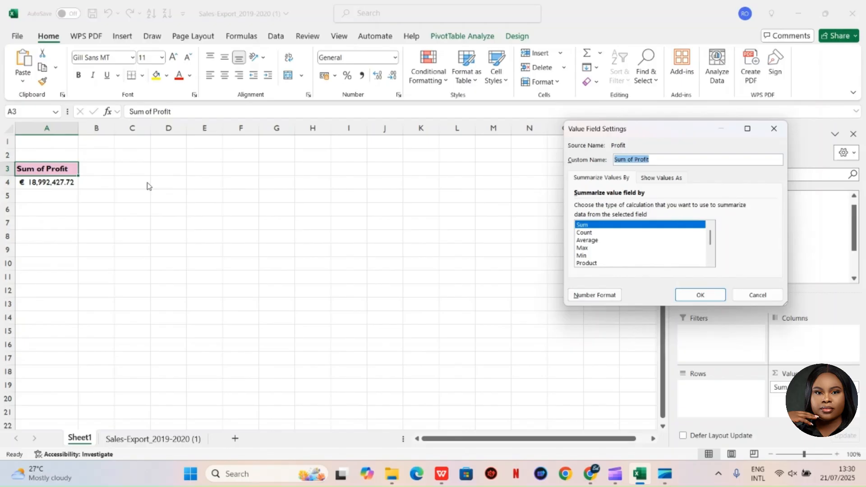
click(699, 297)
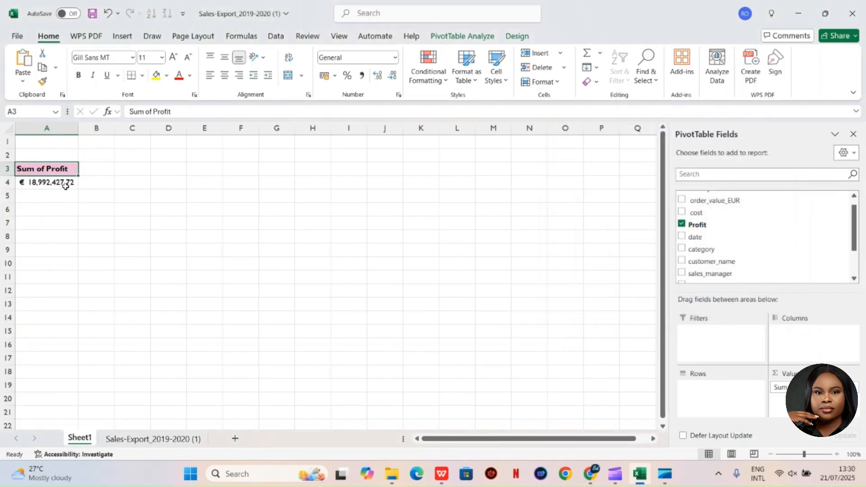
click(65, 184)
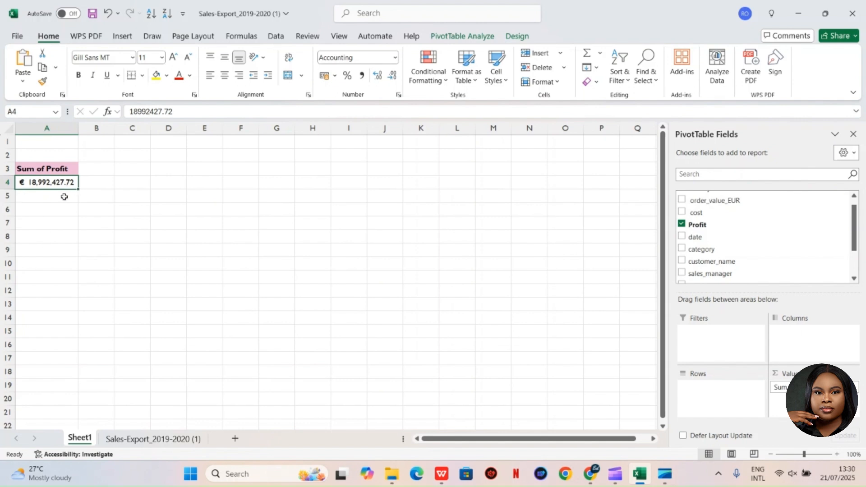
click(172, 210)
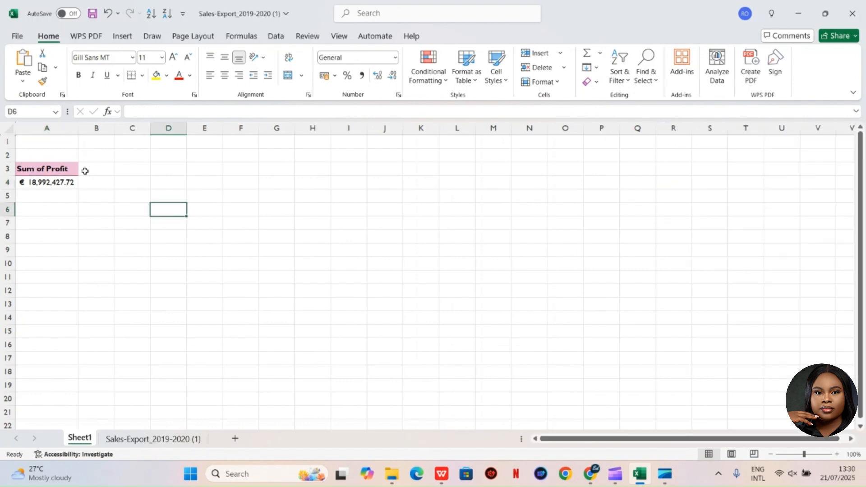
click(68, 174)
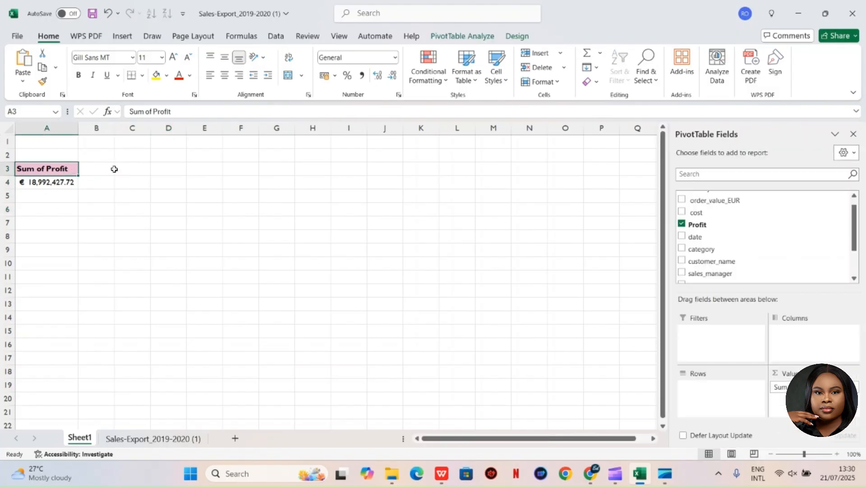
click(140, 171)
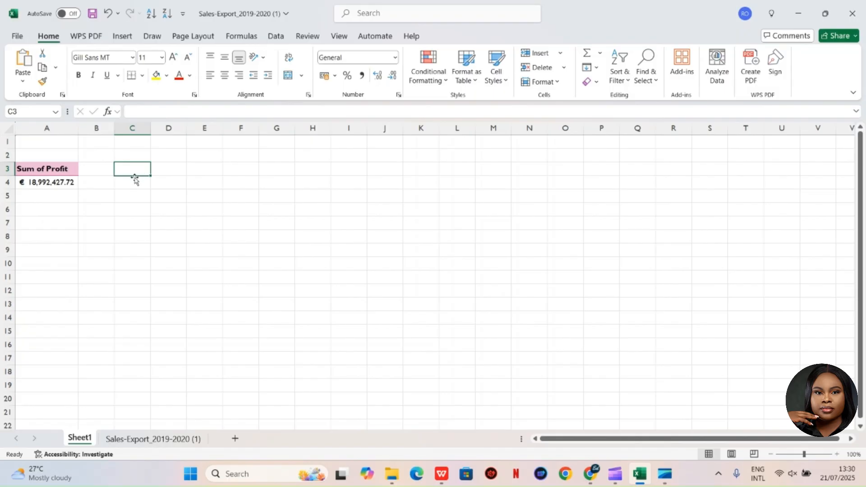
Copy the Profit PivotTable from A3:A4 to E3 and replace the copy's value field with cost
click(59, 170)
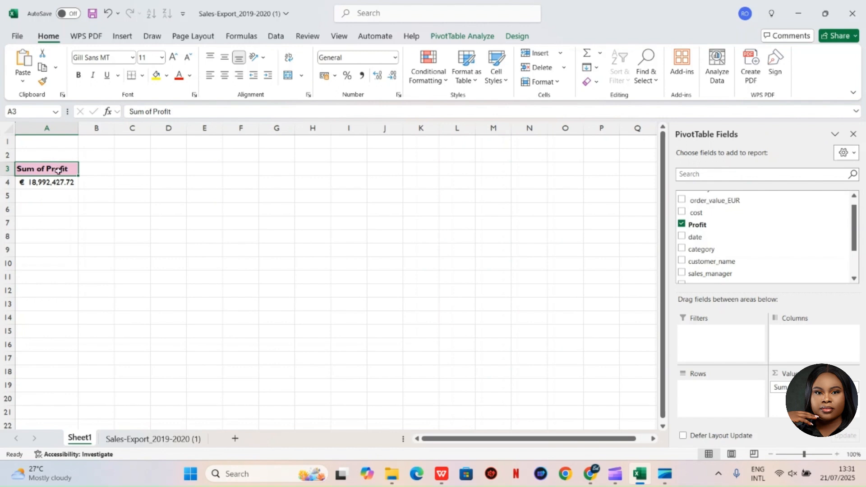
drag(58, 171, 59, 182)
right_click(62, 184)
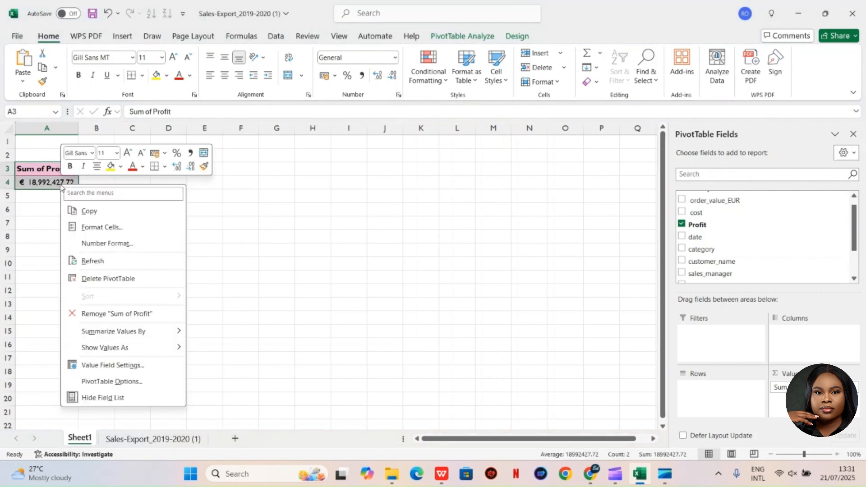
click(95, 211)
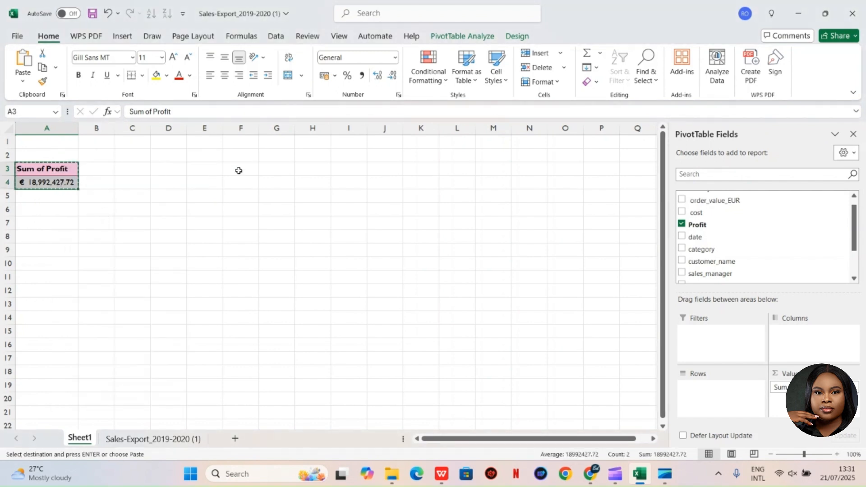
click(205, 168)
right_click(206, 170)
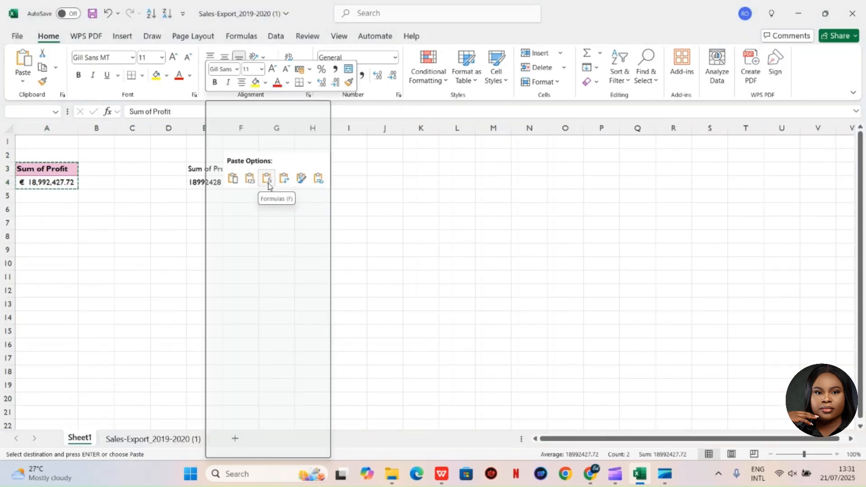
click(267, 179)
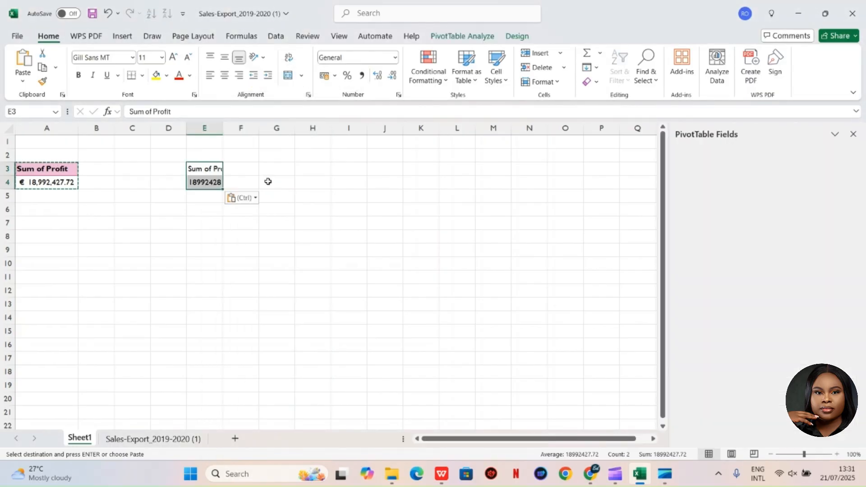
drag(780, 387, 760, 261)
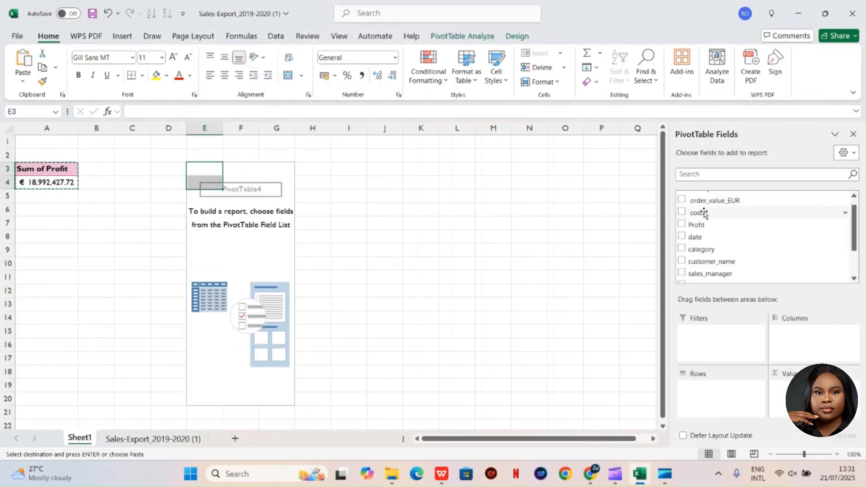
drag(704, 213, 789, 402)
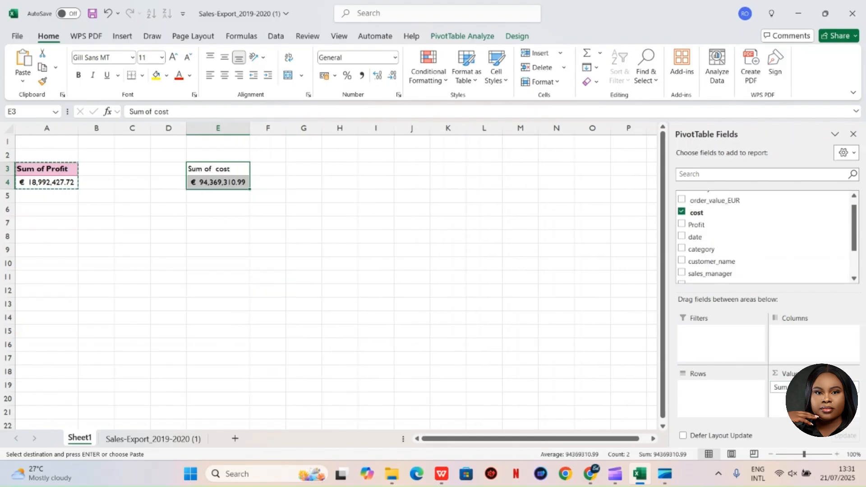
click(224, 196)
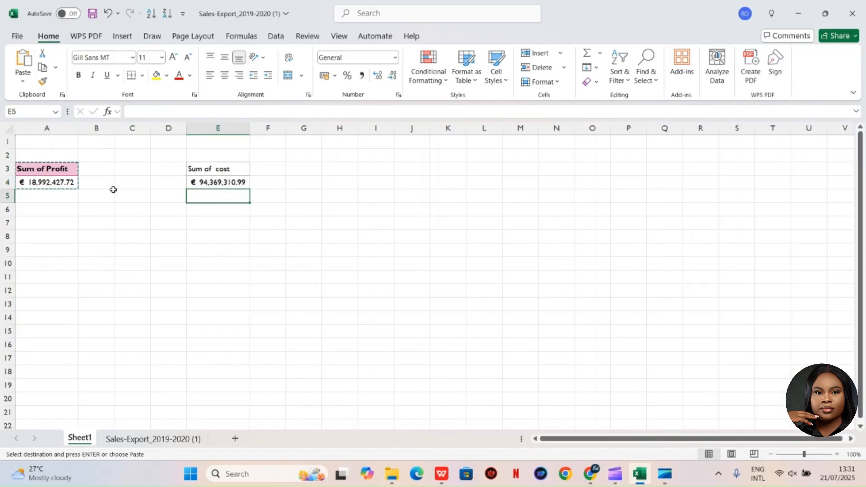
key(Left)
key(Left)
key(Left)
key(Left)
click(168, 178)
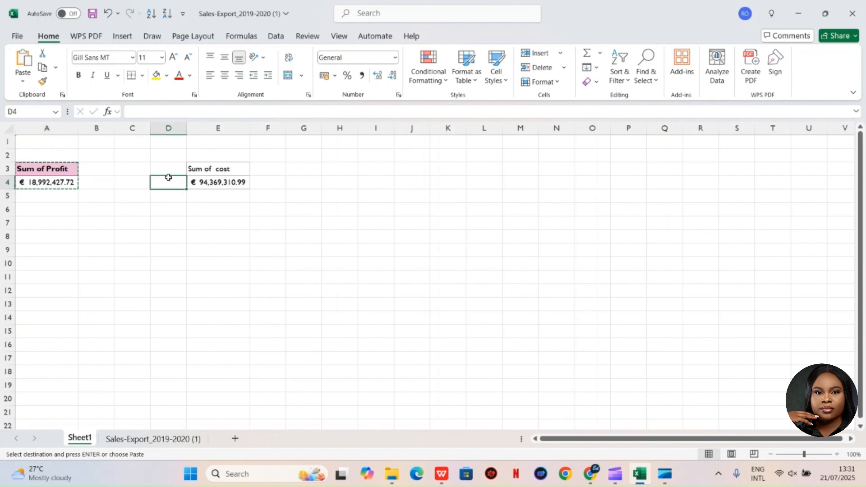
click(128, 182)
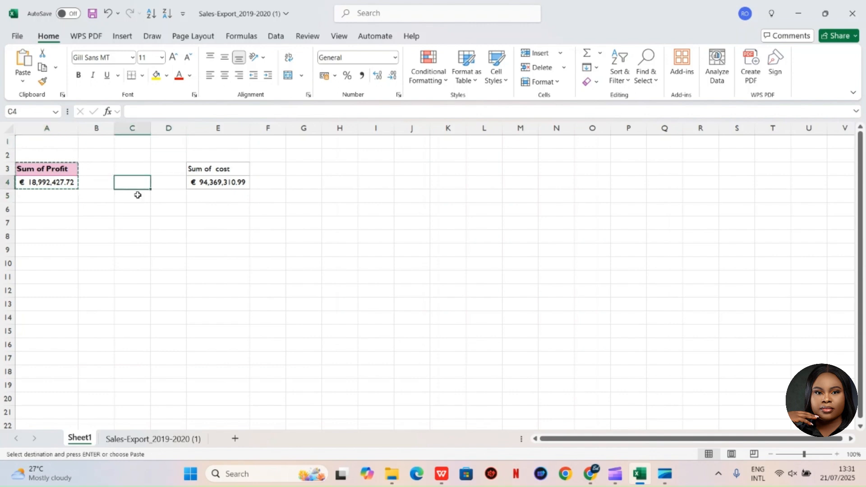
double_click(138, 195)
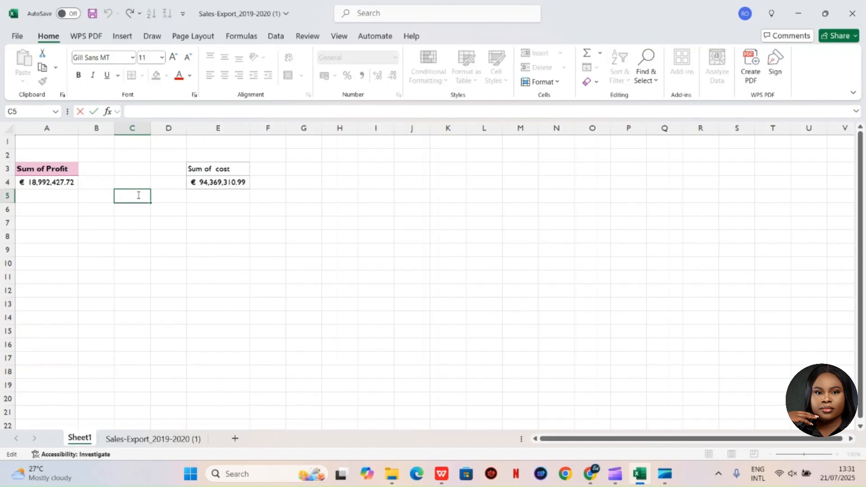
click(211, 187)
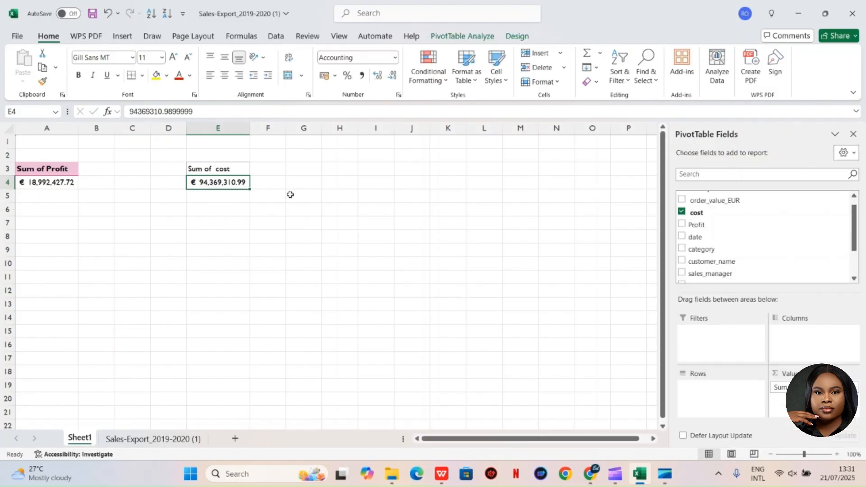
Copy the cost PivotTable to I3 and replace the copy's value field with order_value_EUR
click(200, 172)
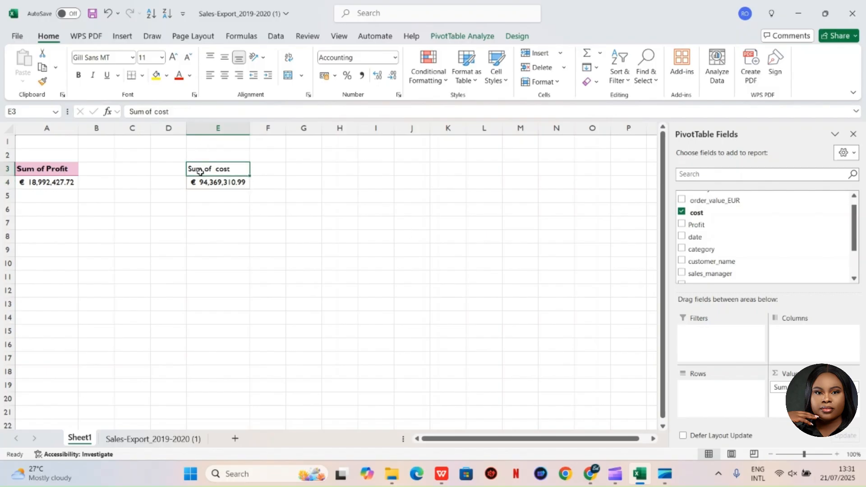
drag(199, 171, 202, 185)
right_click(202, 185)
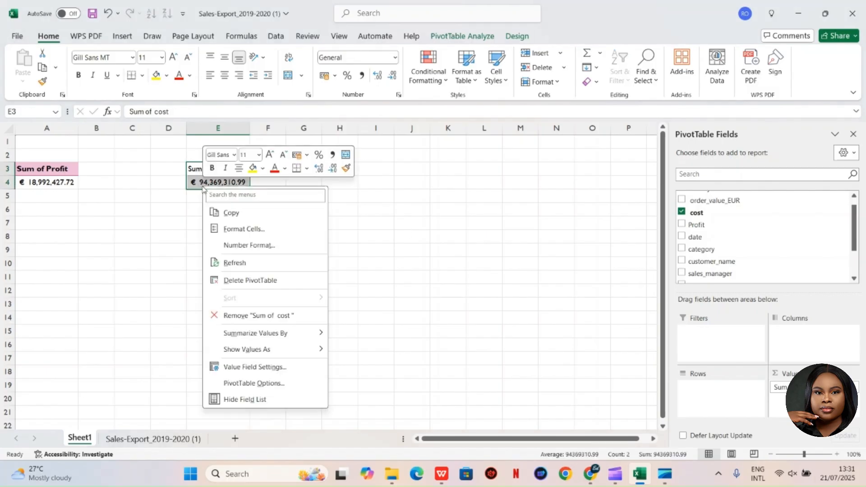
click(237, 218)
click(369, 168)
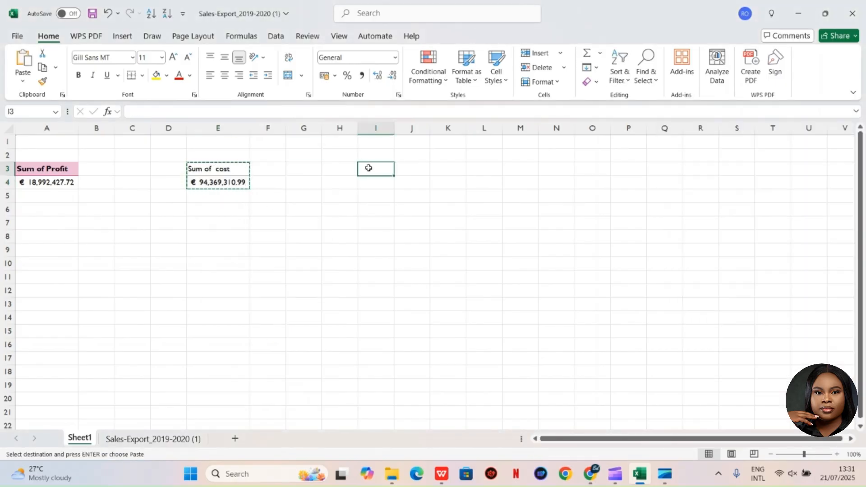
right_click(368, 168)
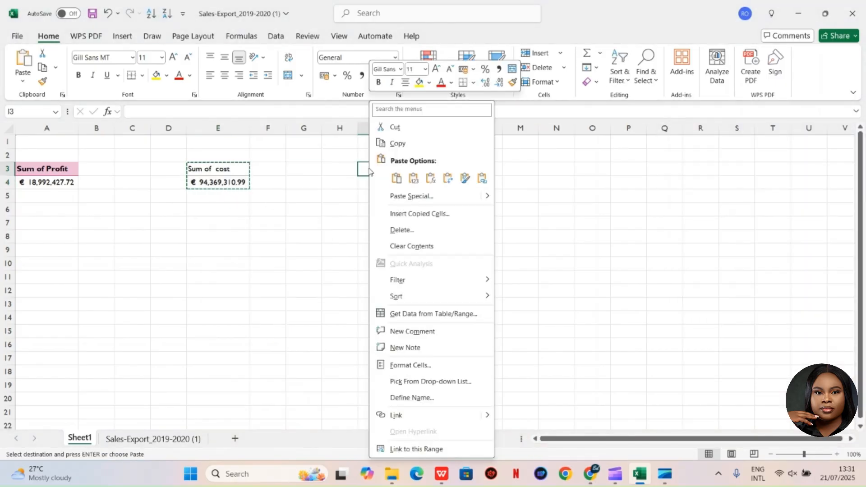
click(430, 178)
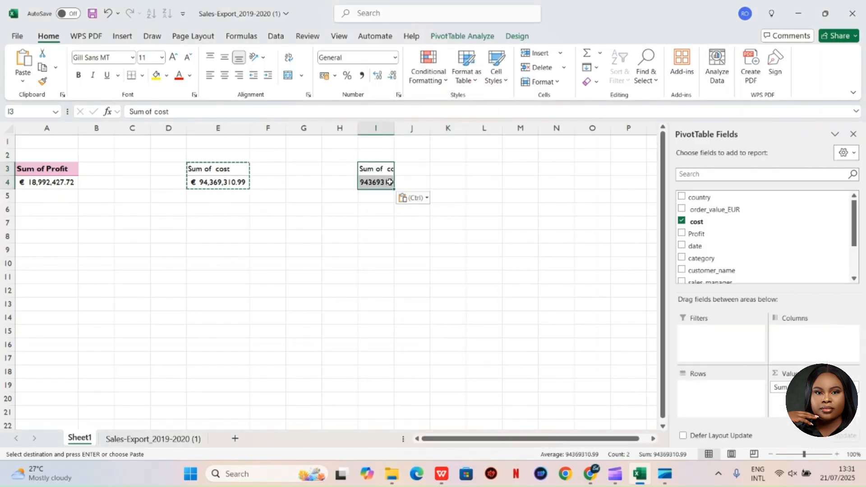
drag(785, 389, 736, 255)
drag(711, 202, 793, 388)
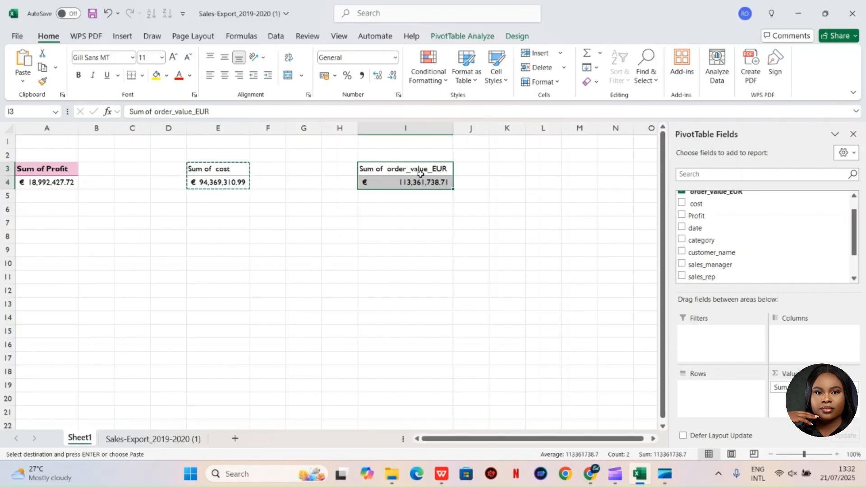
click(413, 223)
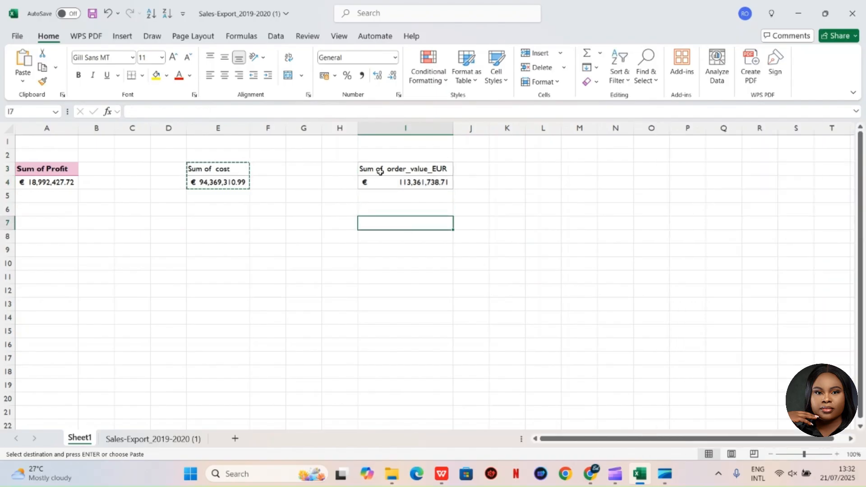
Copy the order_value_EUR PivotTable to A6 and replace the copy's value field with the count of order_id
click(391, 184)
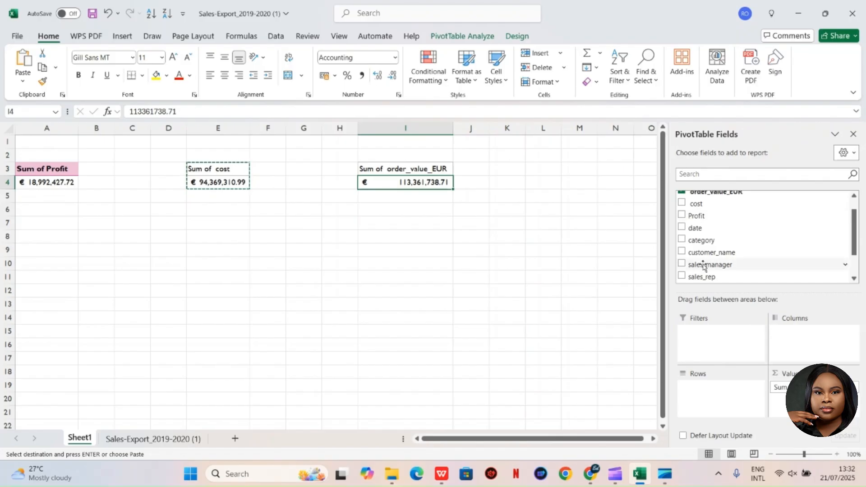
drag(374, 170, 378, 180)
right_click(377, 181)
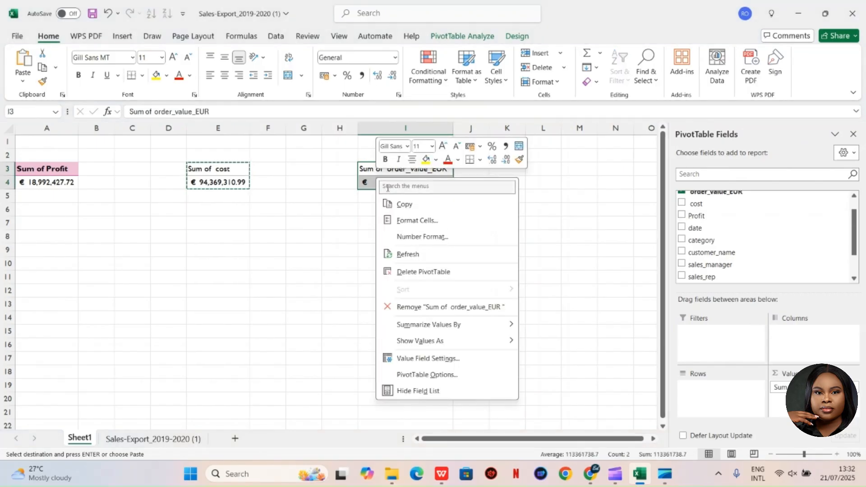
click(403, 204)
right_click(48, 211)
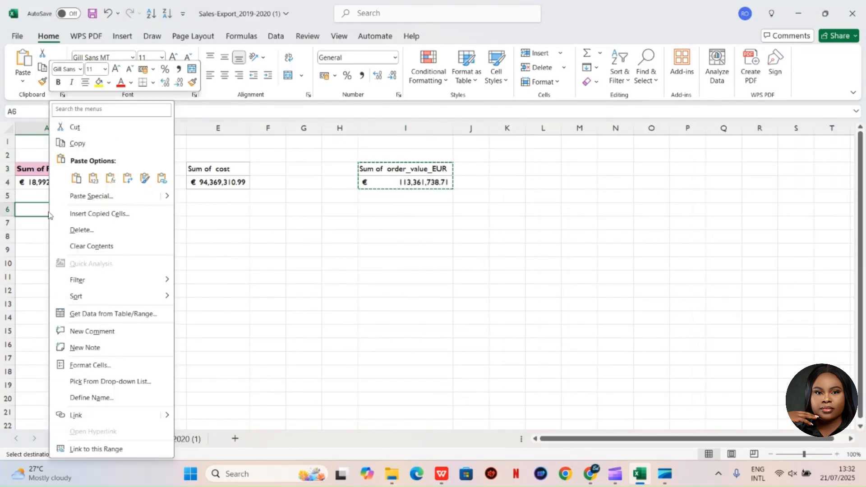
click(117, 181)
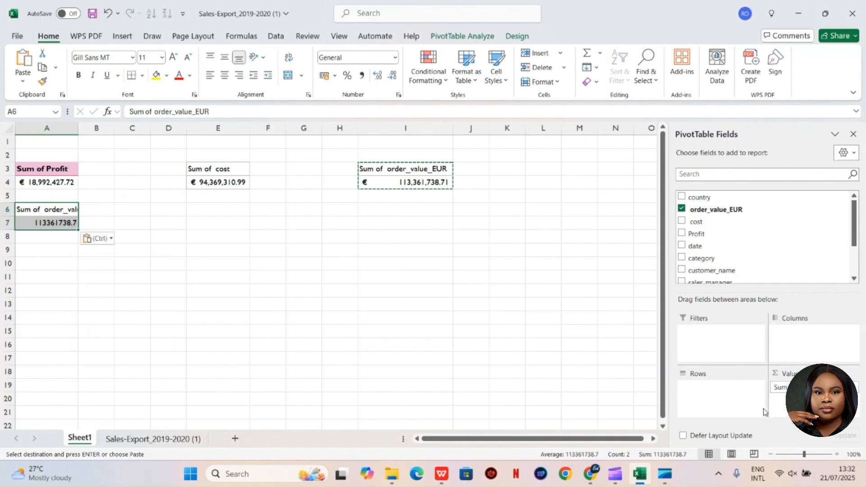
drag(780, 387, 737, 255)
scroll(725, 197, down, 1)
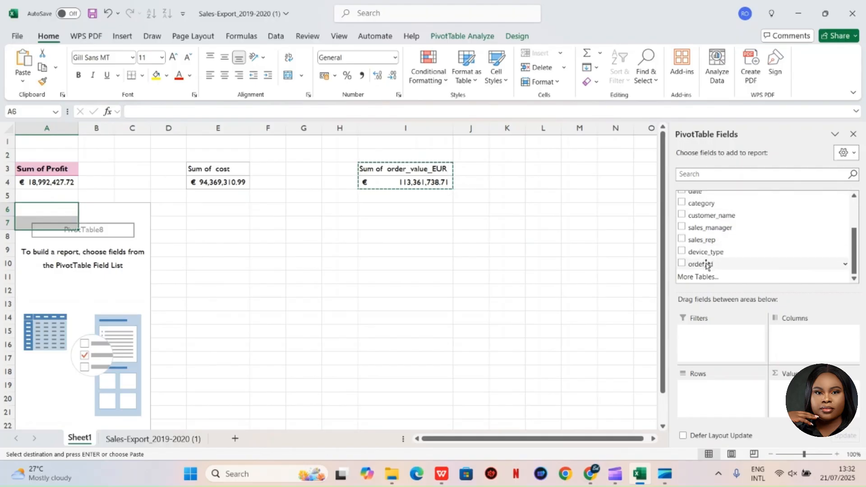
drag(707, 265, 794, 387)
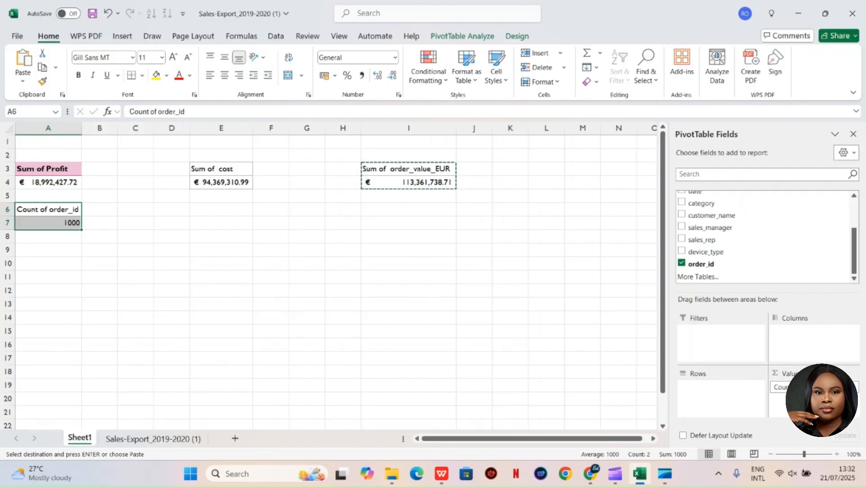
Examine the sales table's columns across to order_id, comparing them with the order count PivotTable on Sheet1
click(192, 438)
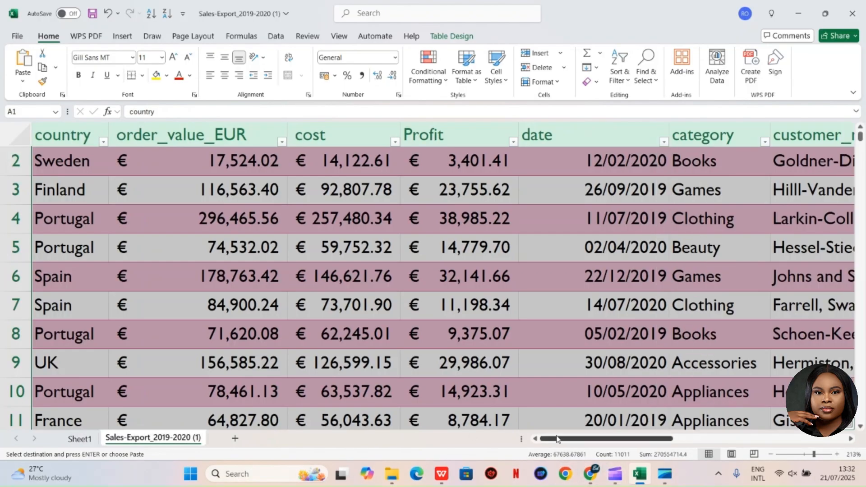
scroll(557, 440, right, 6)
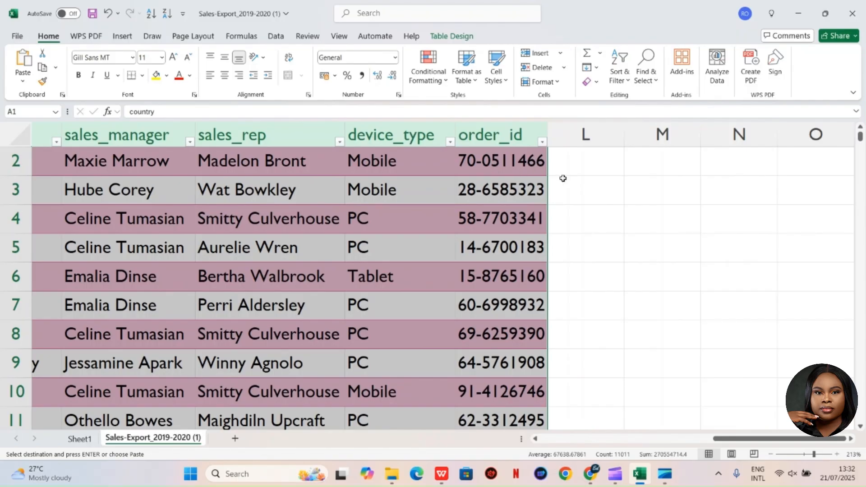
click(80, 439)
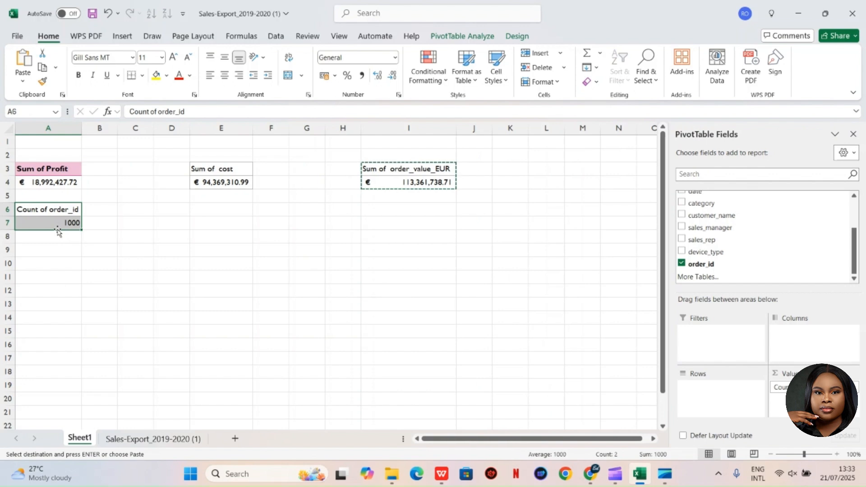
click(92, 232)
click(43, 212)
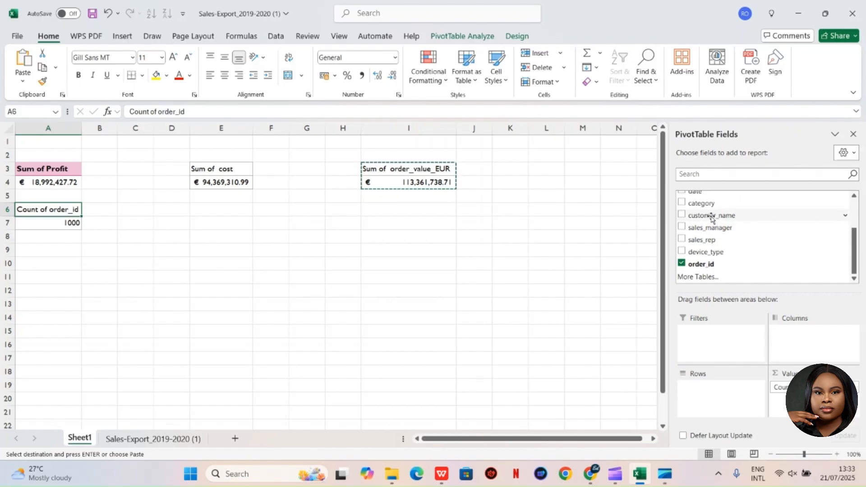
Copy the cost PivotTable to E6 and replace the copy's value field with the count of customer_name
drag(226, 170, 227, 181)
right_click(227, 182)
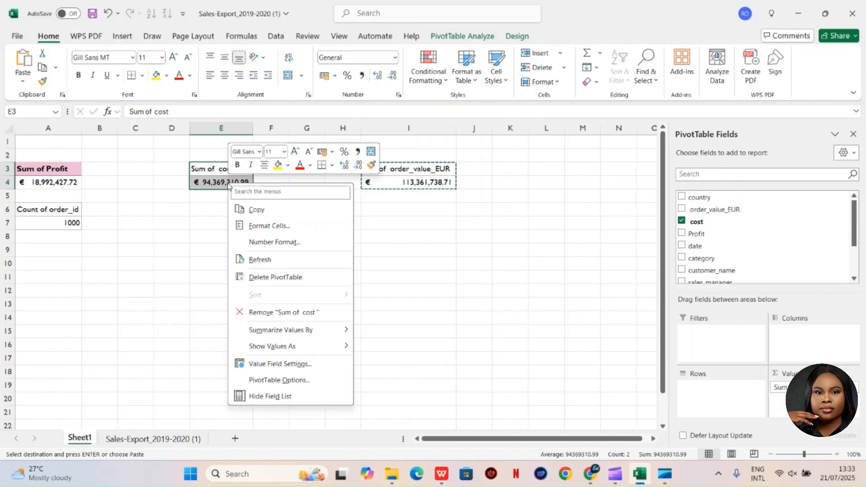
click(258, 210)
click(229, 209)
right_click(230, 209)
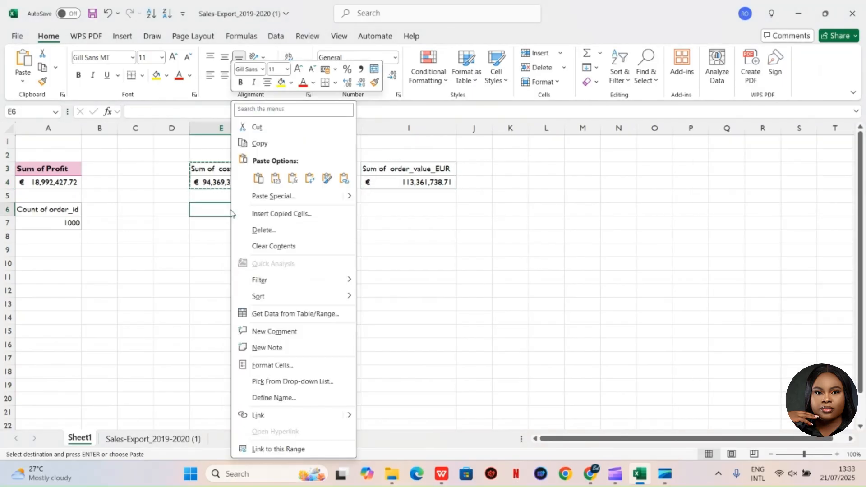
click(293, 178)
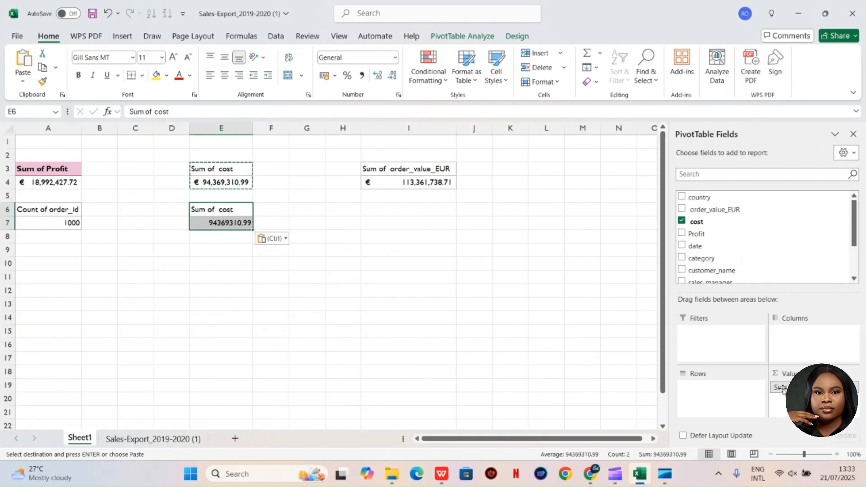
drag(780, 387, 753, 257)
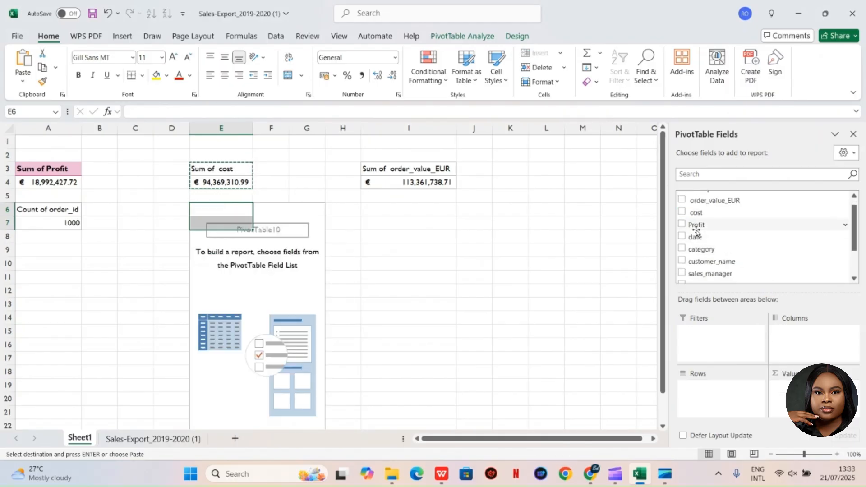
click(701, 261)
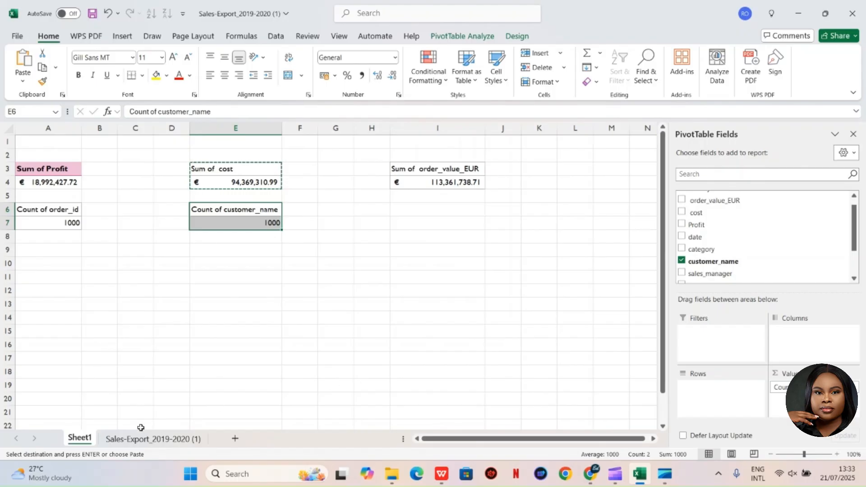
Examine the distinct entries of the customer_name column in the sales table's filter list, leaving the data unfiltered, and return to Sheet1
click(151, 440)
key(ctrl+a)
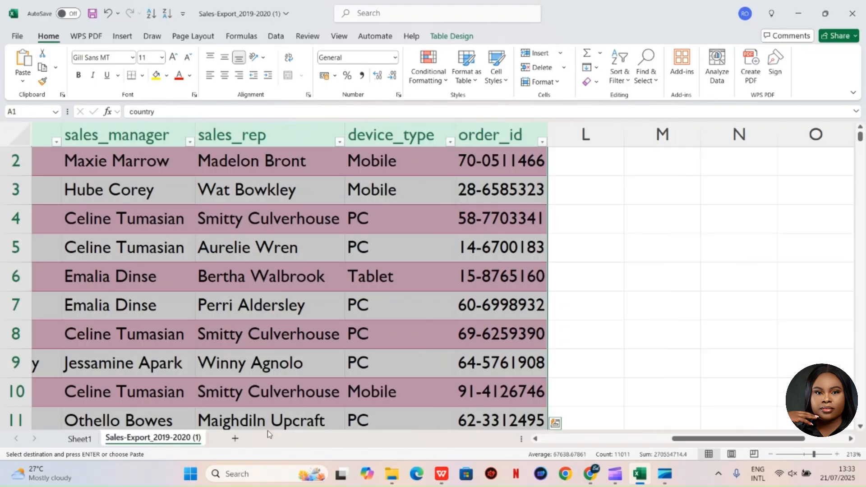
drag(742, 441, 693, 455)
scroll(455, 330, down, 8)
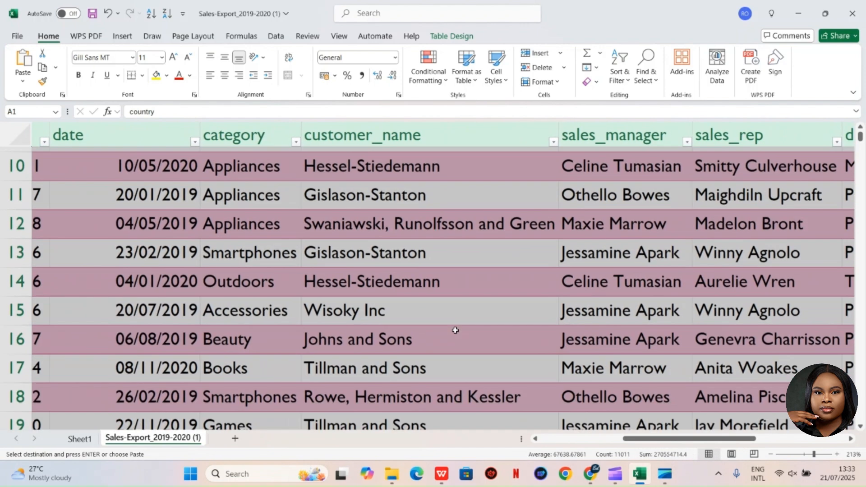
scroll(456, 330, down, 1)
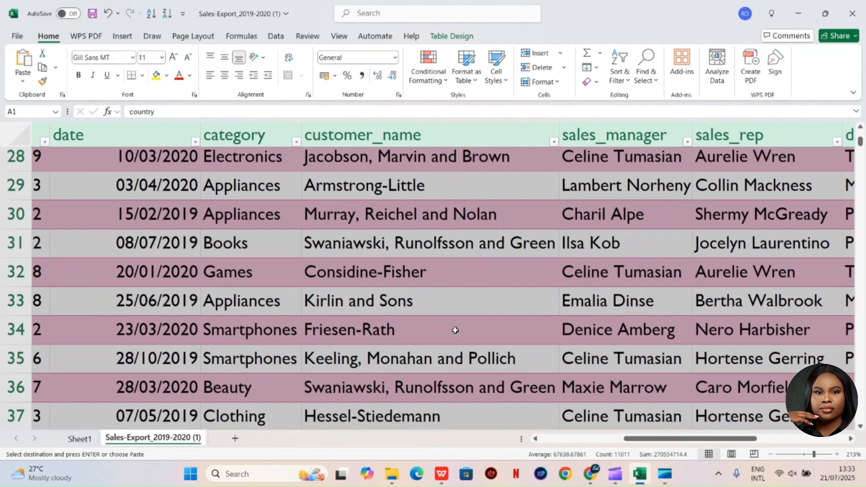
click(555, 142)
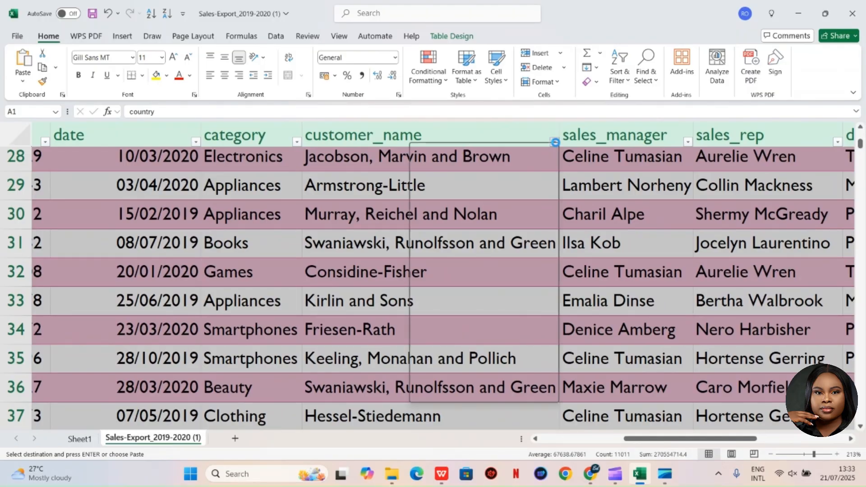
scroll(512, 356, down, 5)
scroll(513, 356, down, 10)
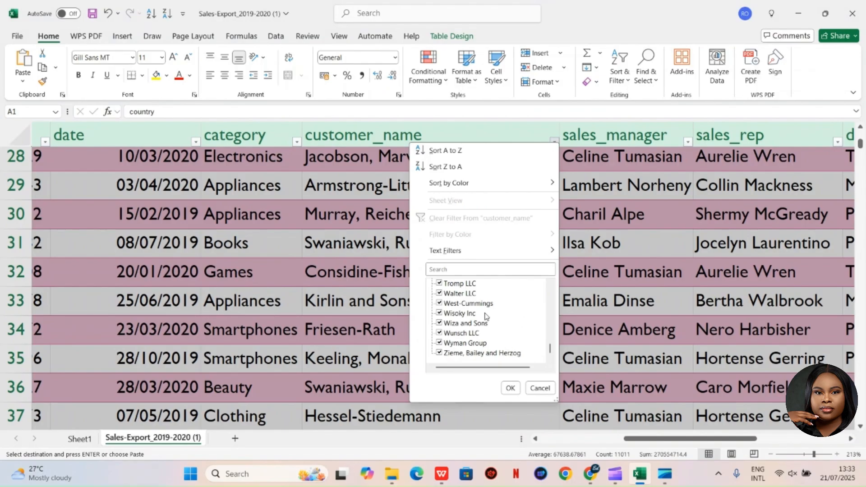
scroll(486, 316, up, 14)
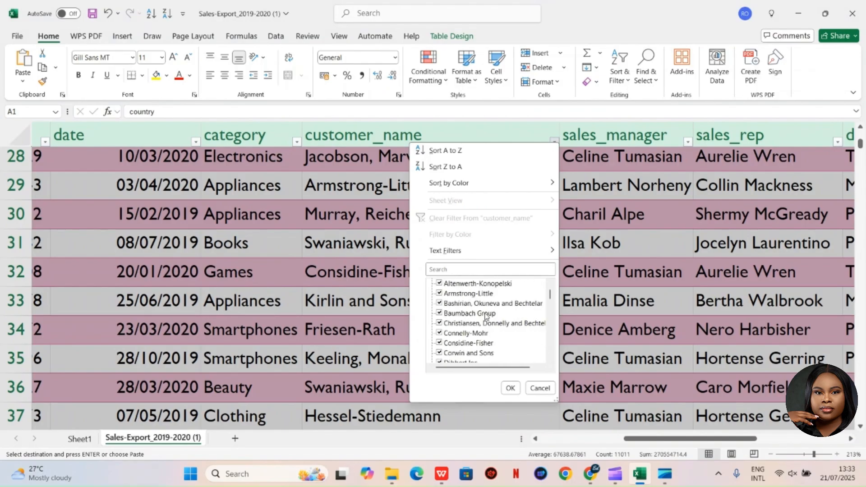
scroll(486, 315, up, 1)
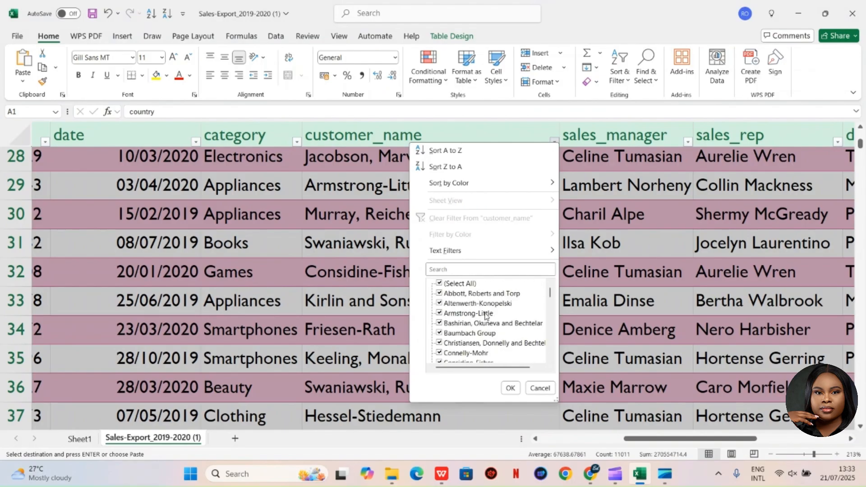
click(543, 389)
click(79, 438)
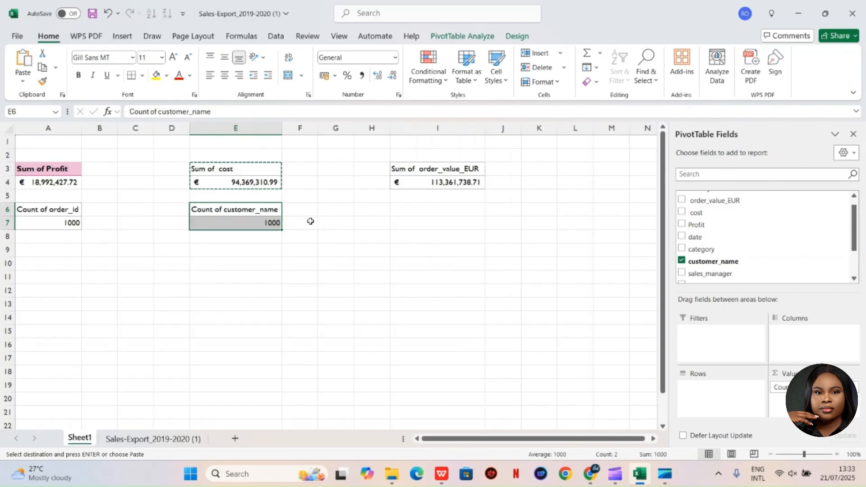
click(231, 252)
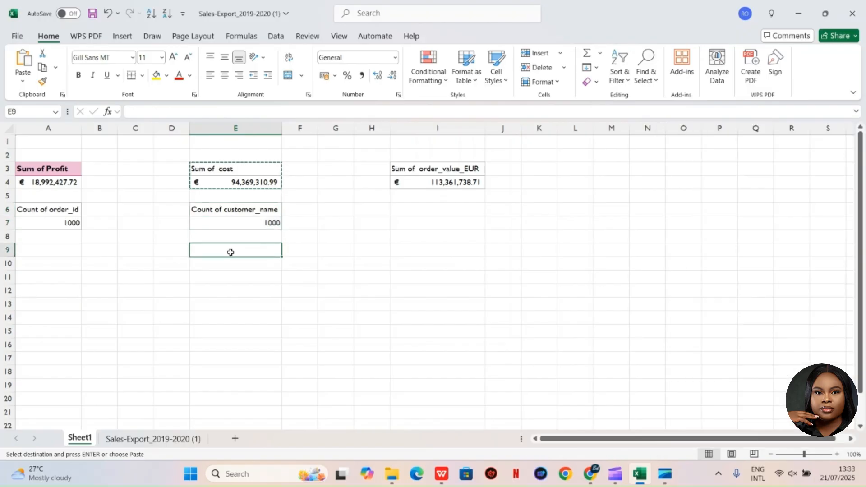
click(238, 223)
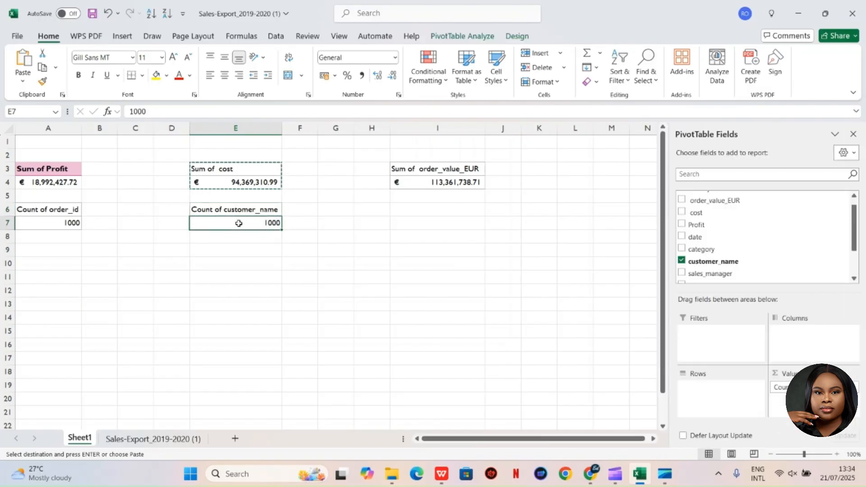
click(246, 250)
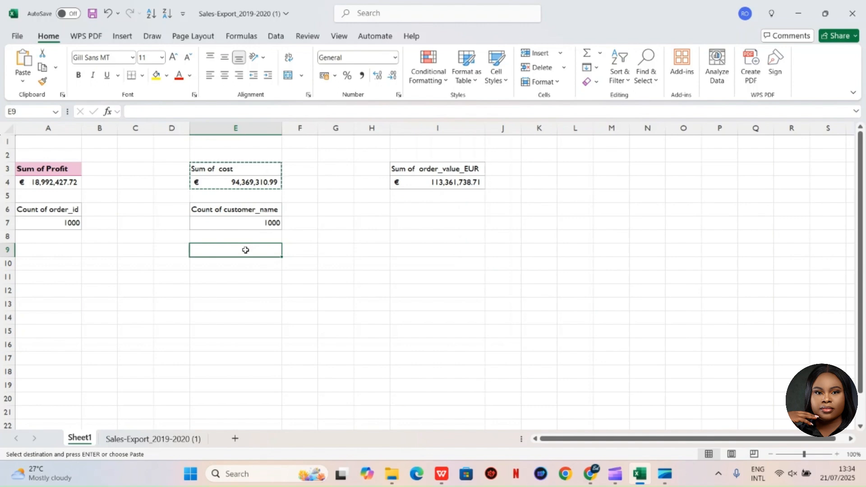
Switch to Google Sheets in Chrome, look through the existing files, and create a blank spreadsheet
mouse_move(591, 482)
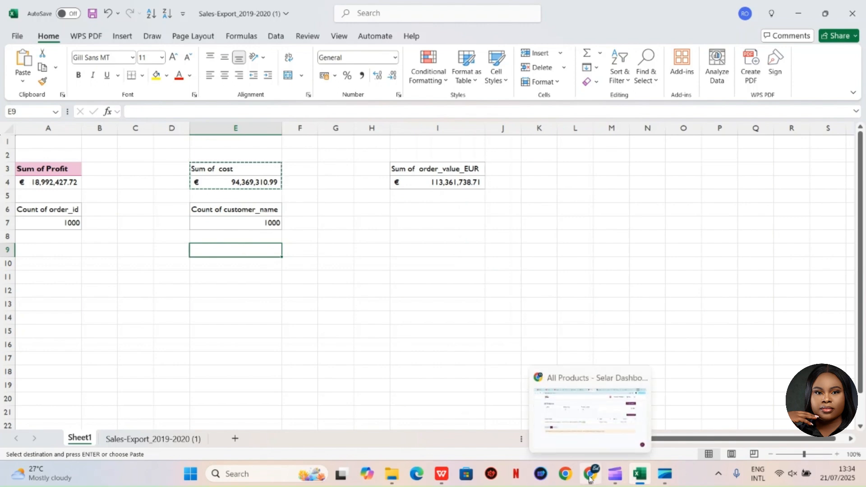
click(591, 479)
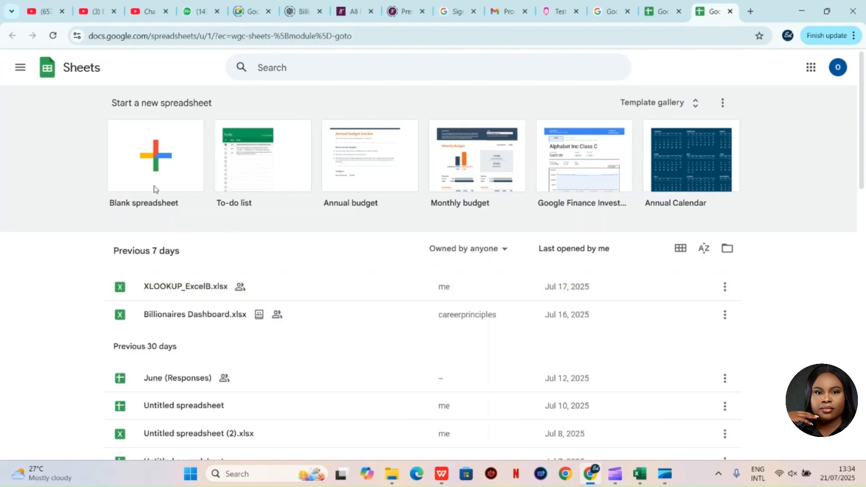
scroll(264, 445, down, 6)
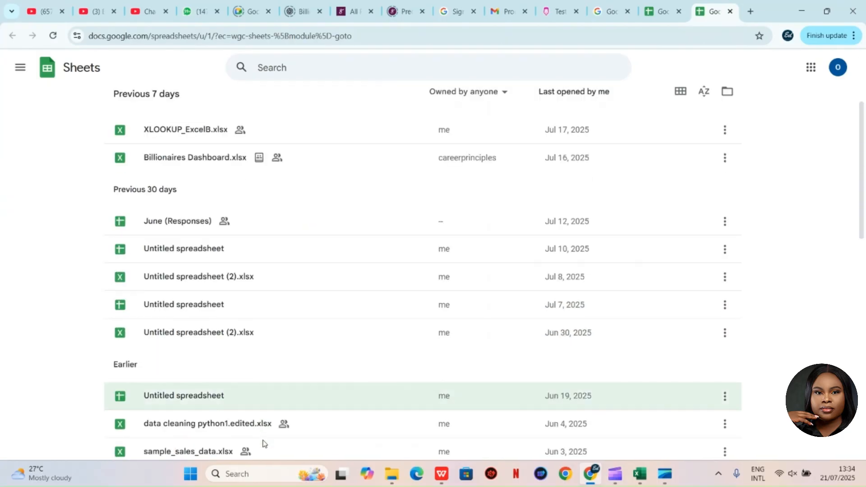
scroll(264, 444, down, 7)
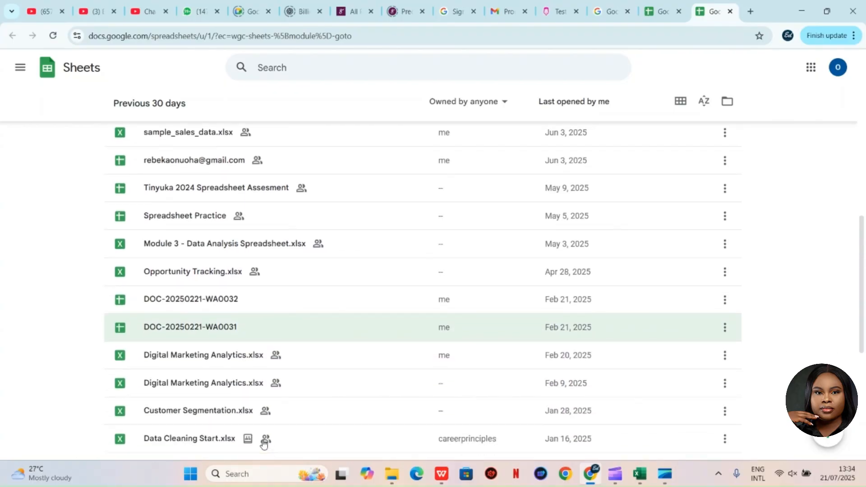
scroll(264, 444, down, 4)
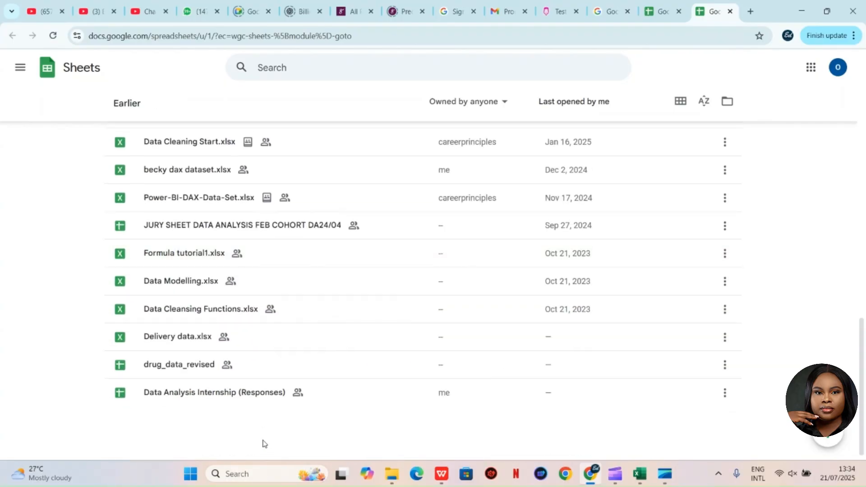
scroll(264, 444, up, 20)
click(173, 151)
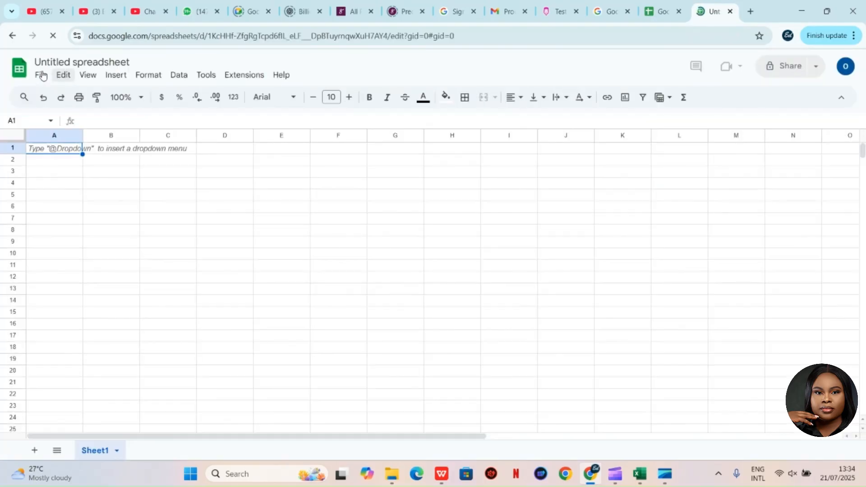
Upload and open the Sales-Export_2019-2020 (1).xlsx file from the Downloads folder
click(41, 75)
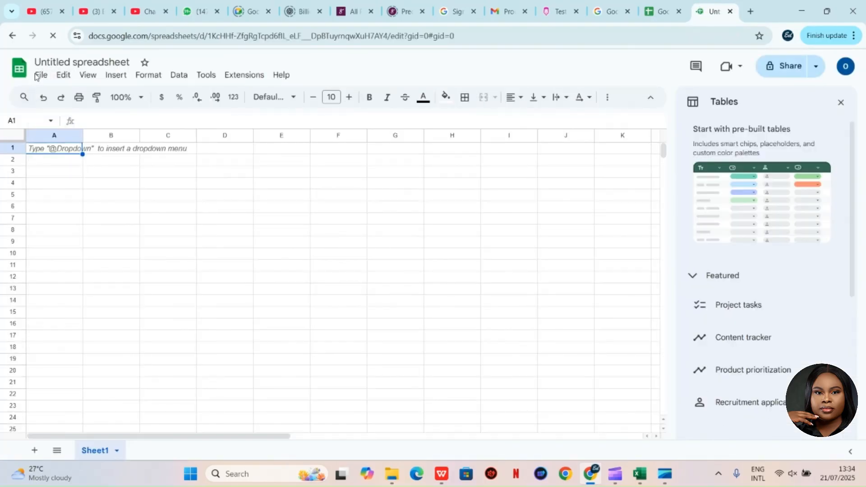
click(40, 76)
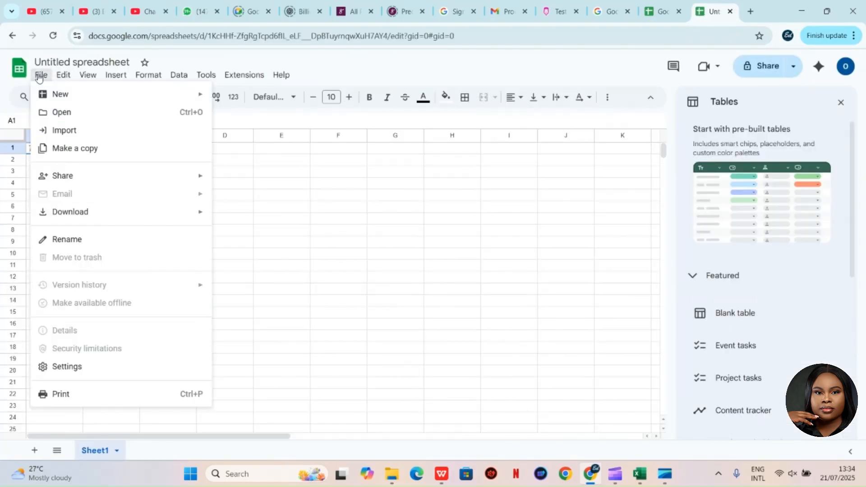
click(51, 112)
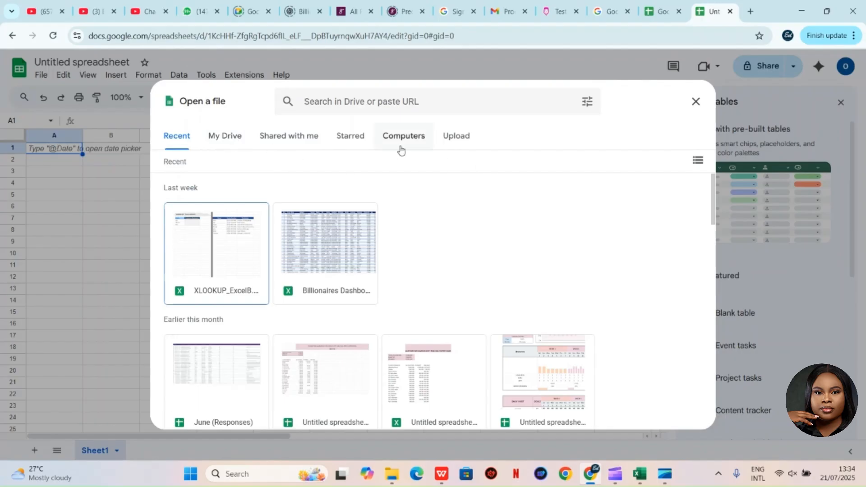
click(403, 144)
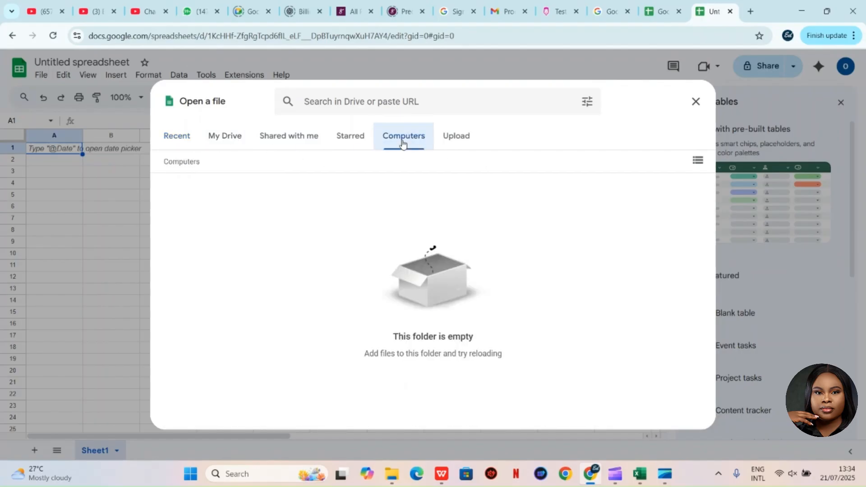
click(456, 136)
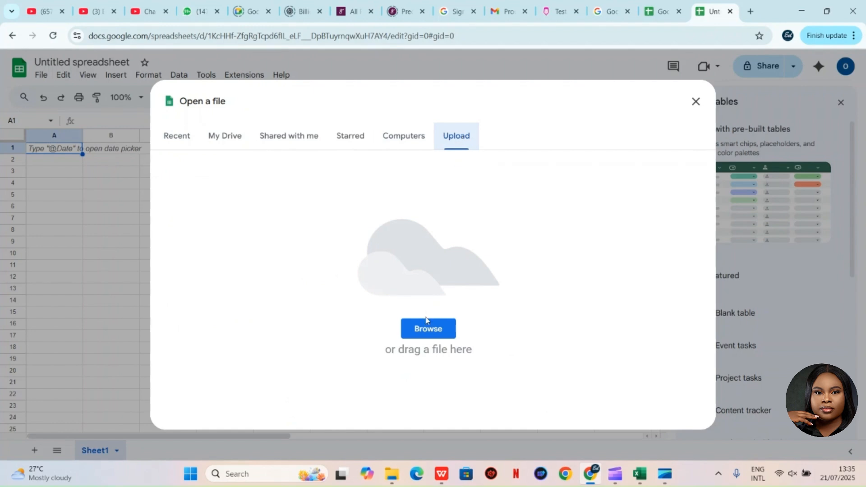
click(427, 323)
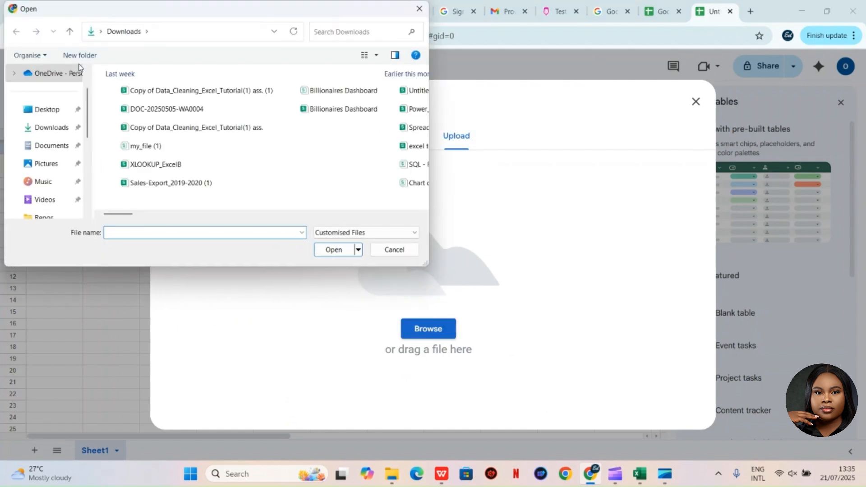
text(sa)
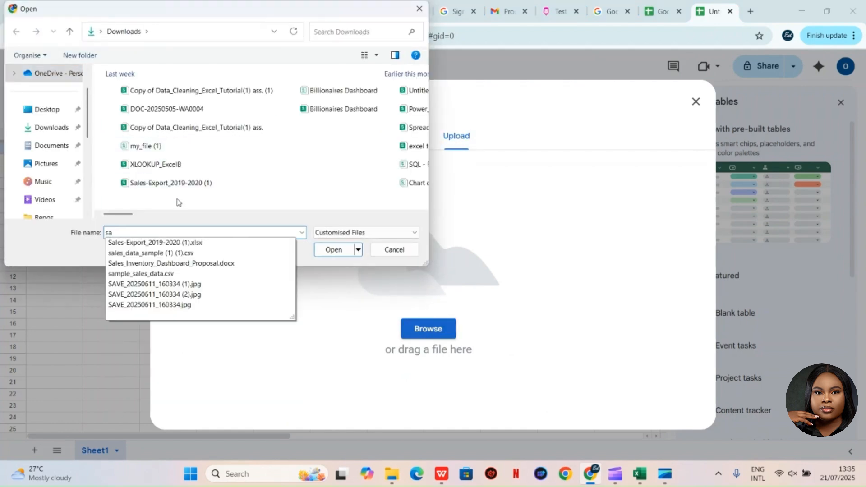
click(157, 244)
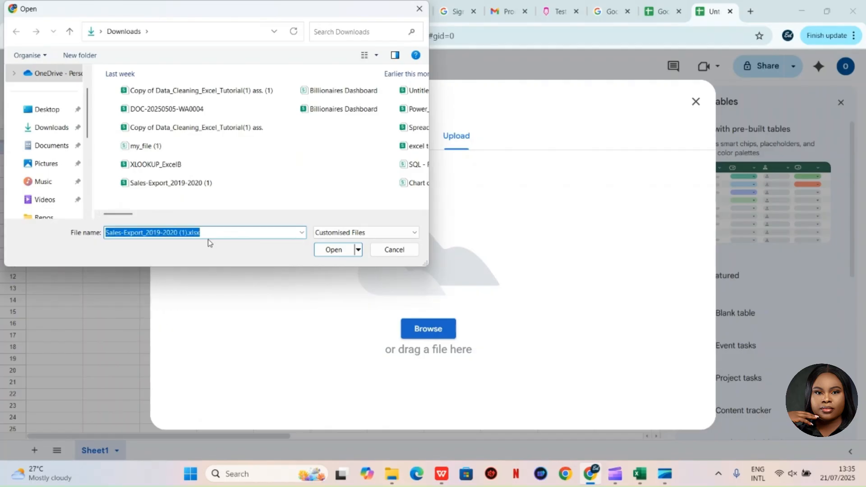
click(335, 253)
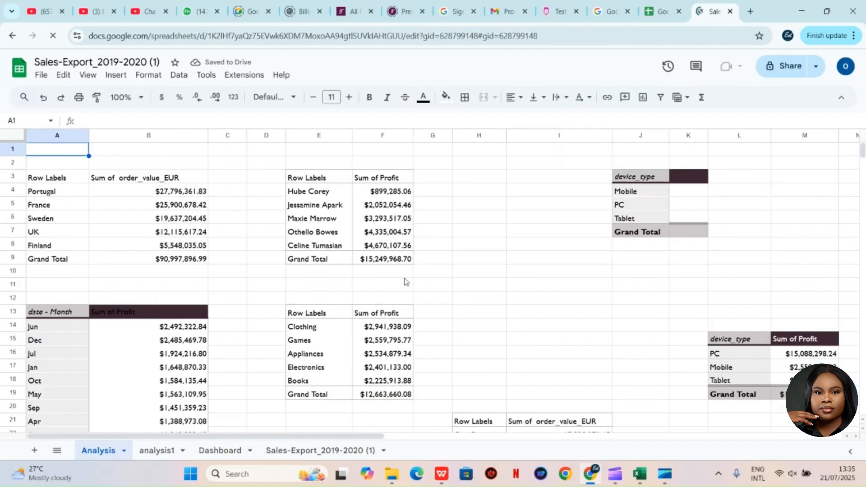
Look through the analysis1, Dashboard and Sales-Export_2019-2020 (1) sheets, then examine the rows and columns of the sales data
click(162, 449)
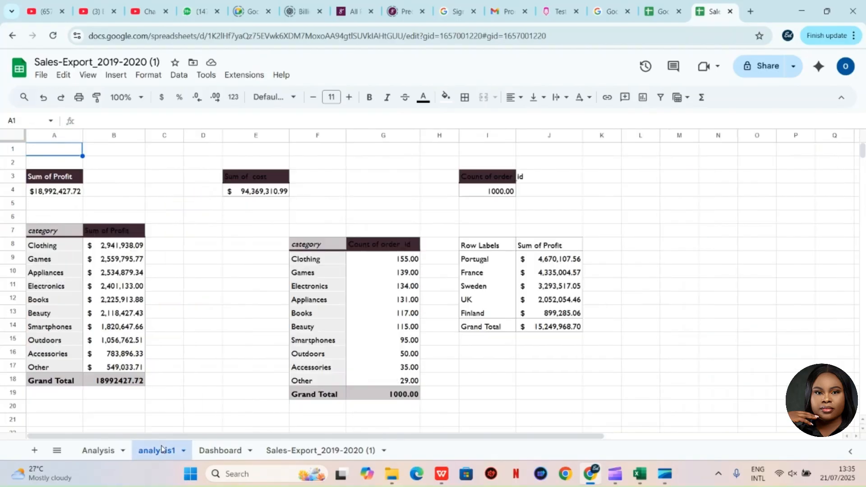
click(220, 450)
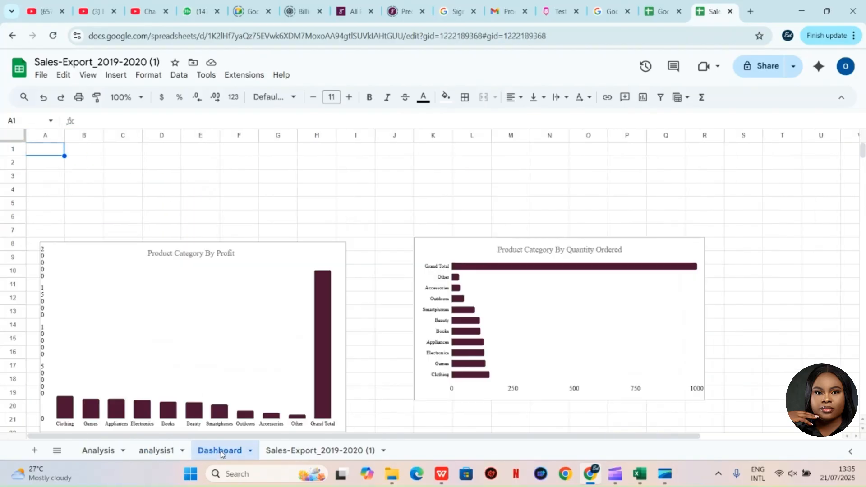
click(322, 454)
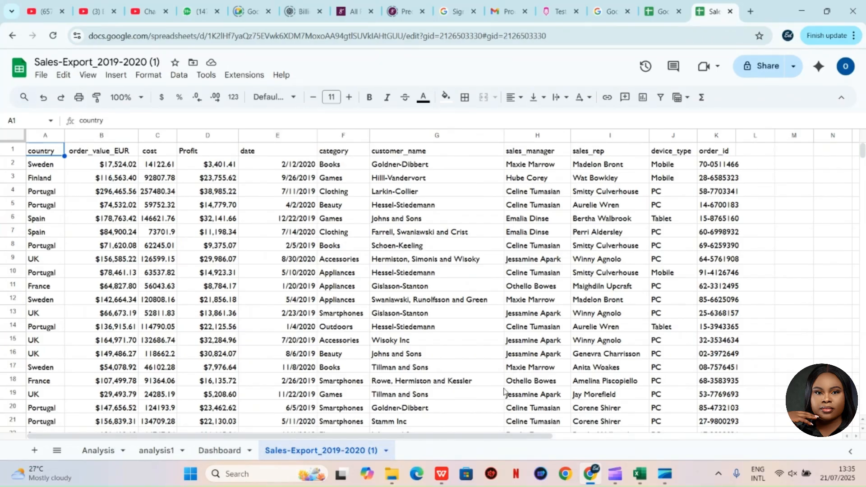
scroll(504, 392, down, 3)
scroll(504, 379, up, 3)
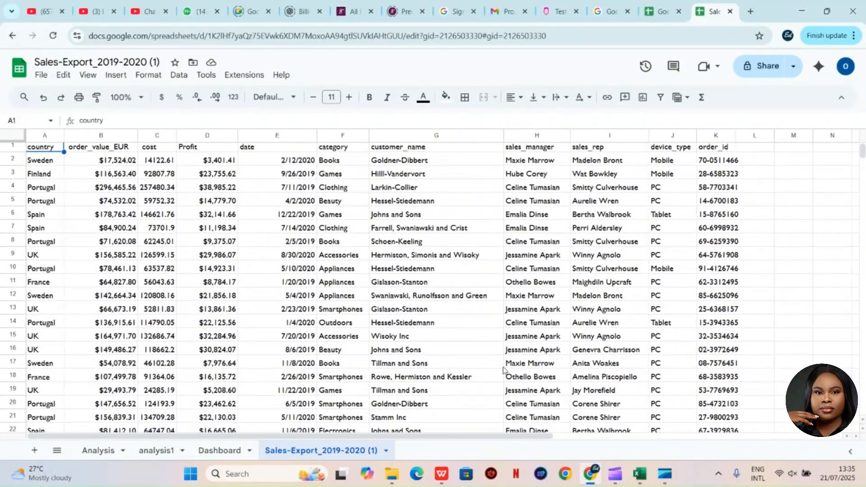
scroll(503, 370, down, 8)
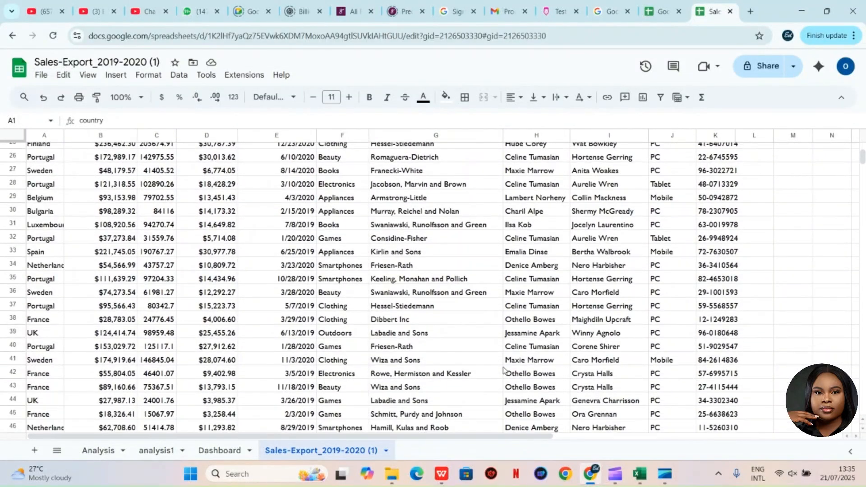
scroll(504, 370, down, 4)
scroll(503, 370, up, 12)
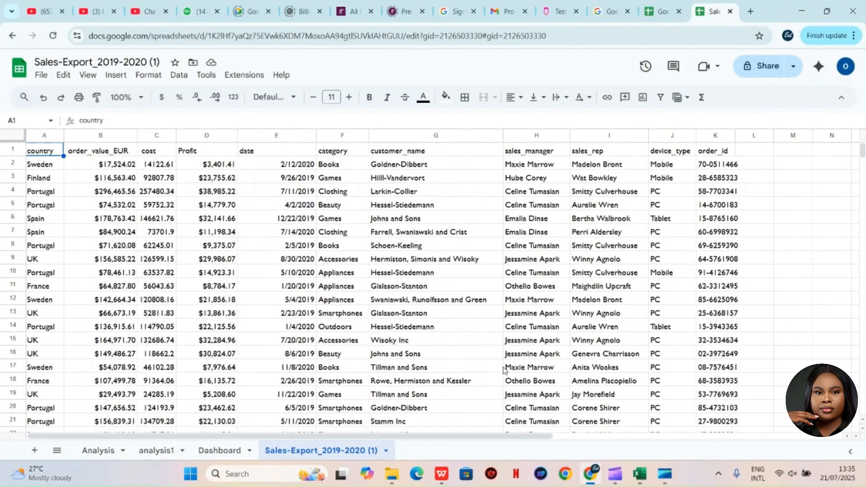
scroll(504, 370, down, 20)
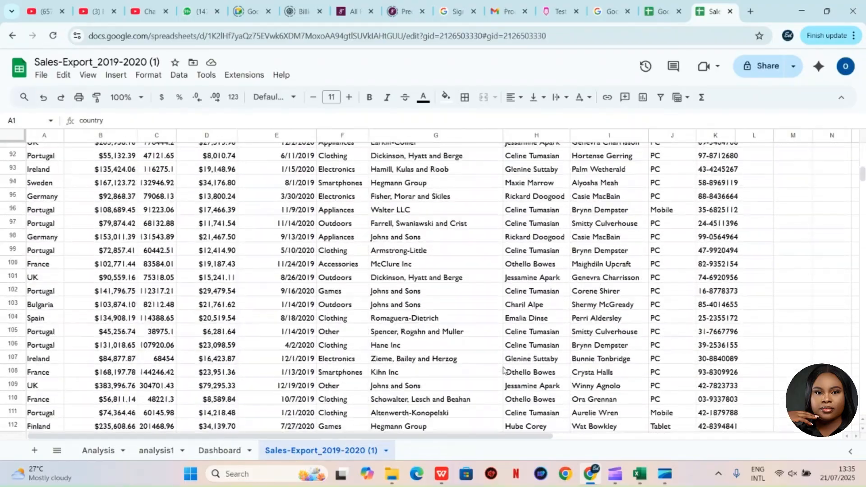
scroll(503, 370, down, 20)
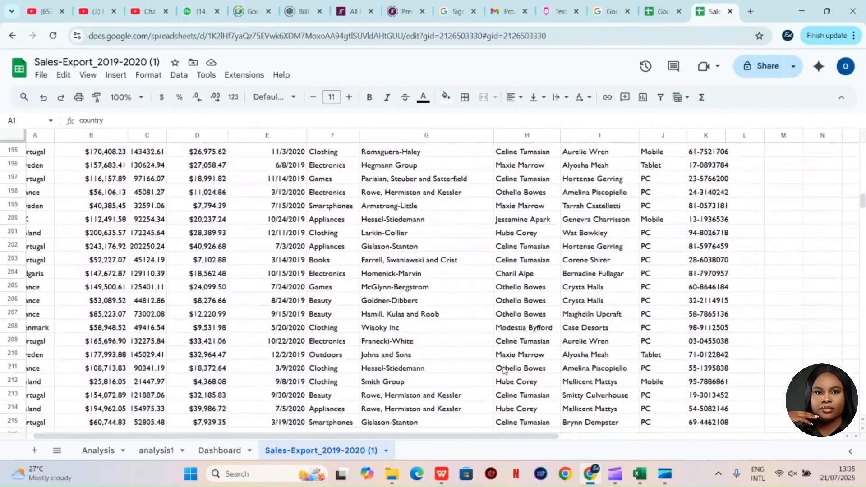
scroll(504, 369, down, 20)
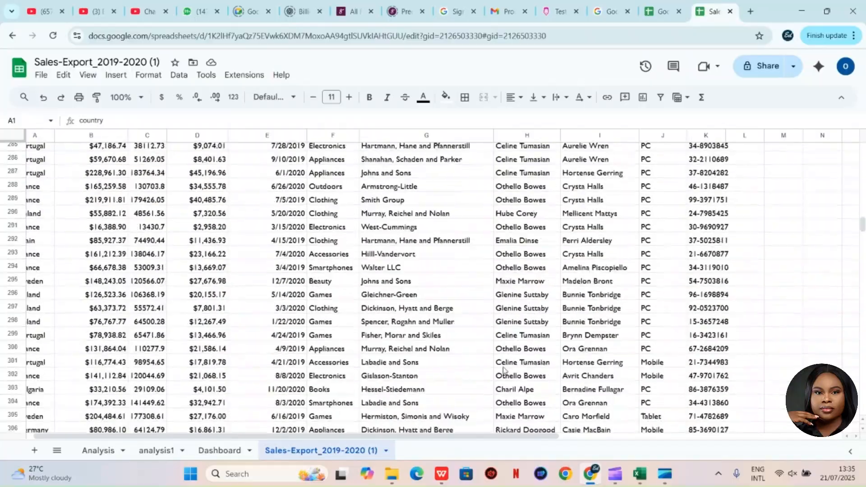
scroll(503, 370, down, 20)
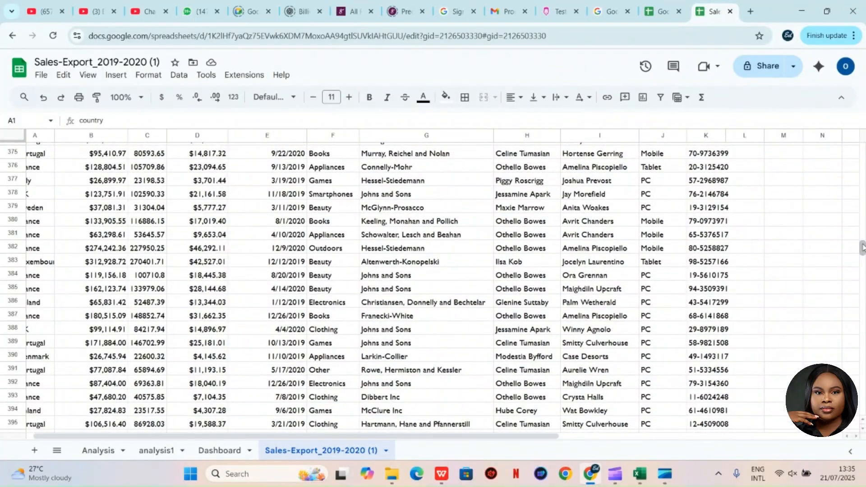
Begin a formula in cell N1001, beside the last data row, and search the suggested functions for a distinct function
drag(862, 247, 863, 430)
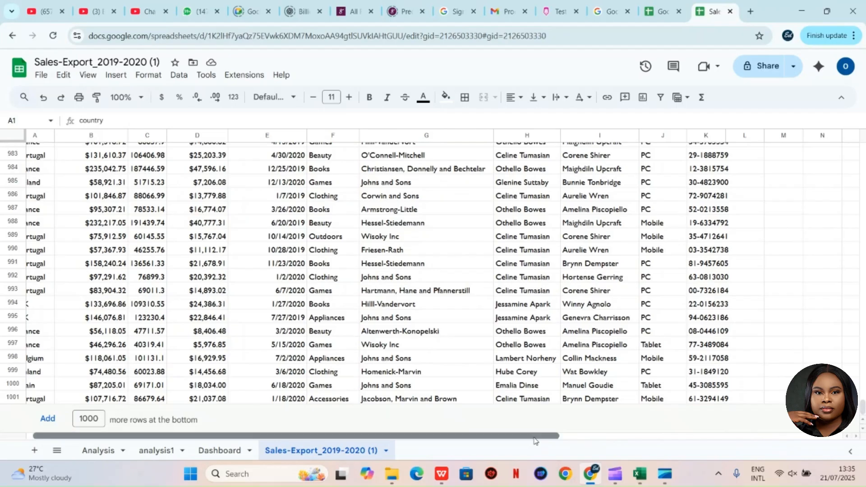
drag(543, 440, 616, 448)
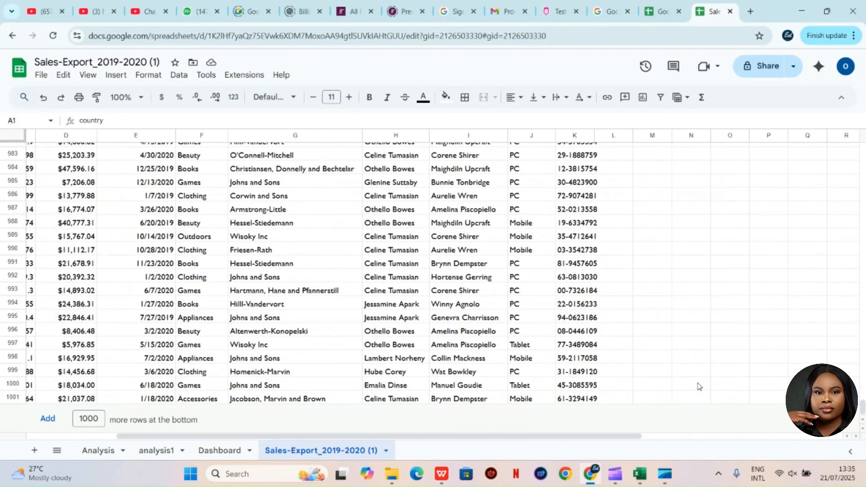
click(694, 398)
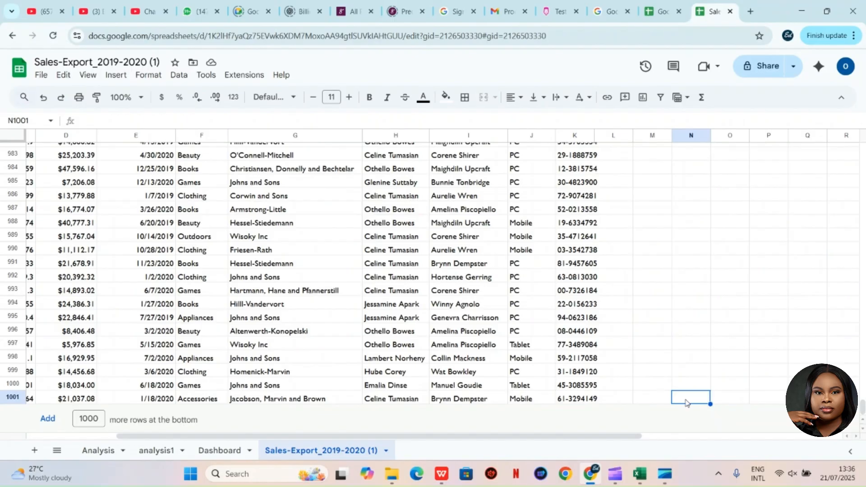
text(=dis)
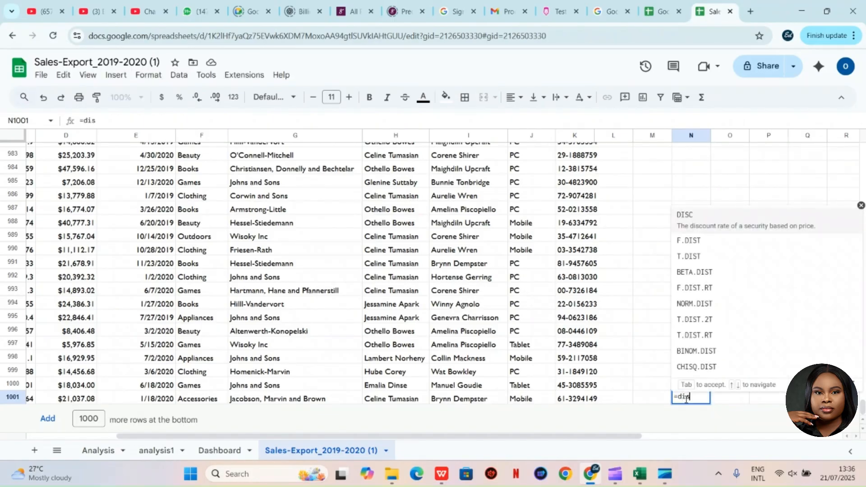
text(t)
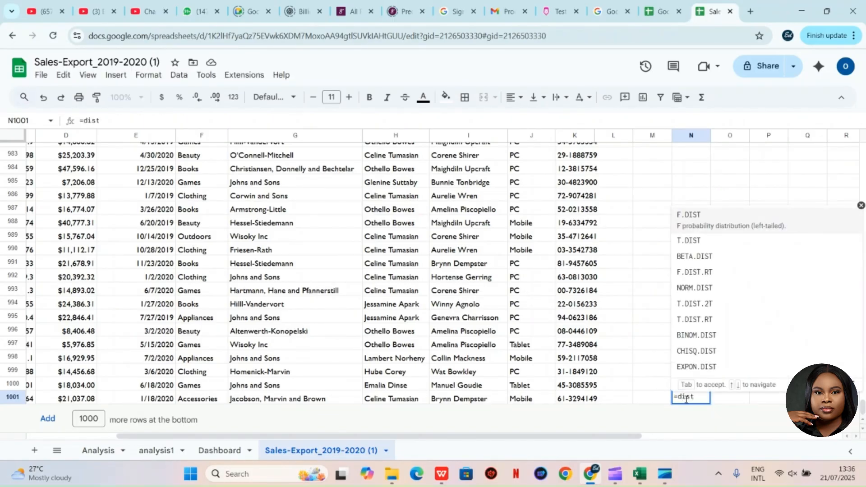
text(i)
key(BackSpace)
key(BackSpace)
key(BackSpace)
key(BackSpace)
key(BackSpace)
Complete the N1001 formula as =COUNTUNIQUE(G:G) to count the distinct entries in the customer_name column
text(coun)
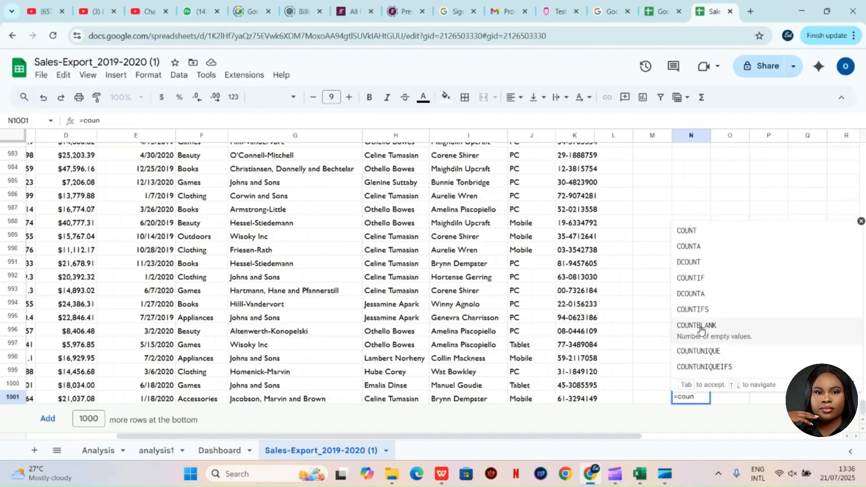
click(708, 356)
scroll(287, 365, up, 10)
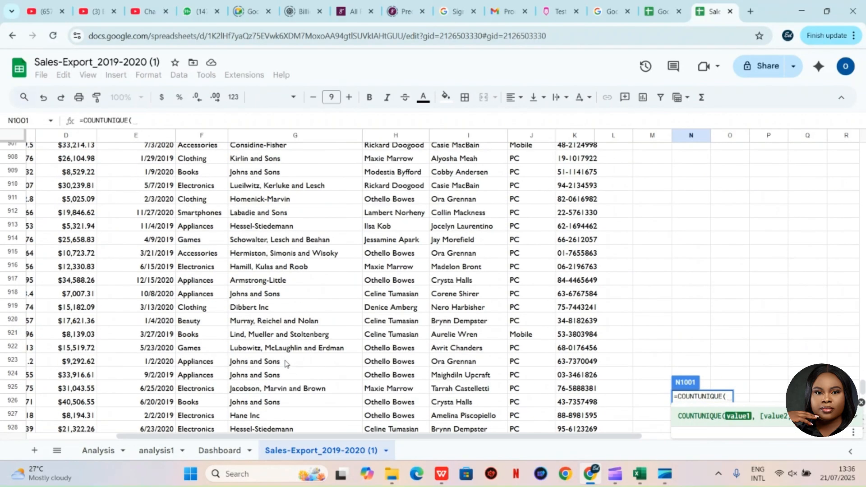
scroll(286, 364, up, 5)
click(302, 136)
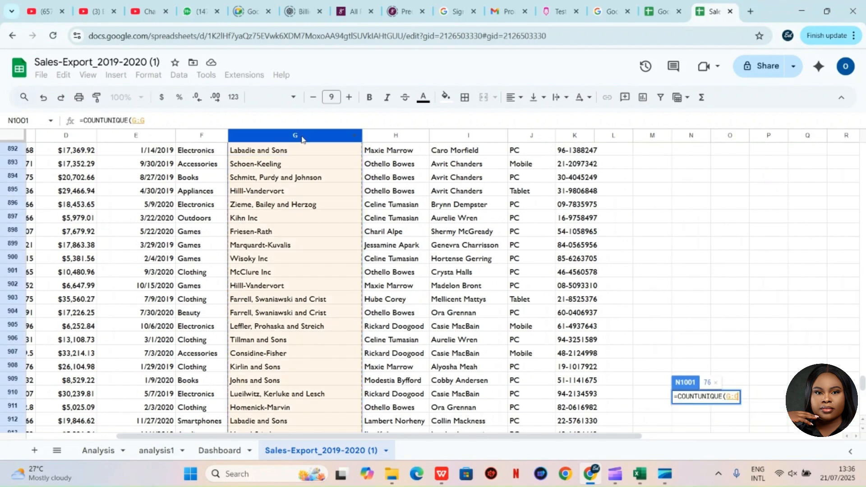
key(Return)
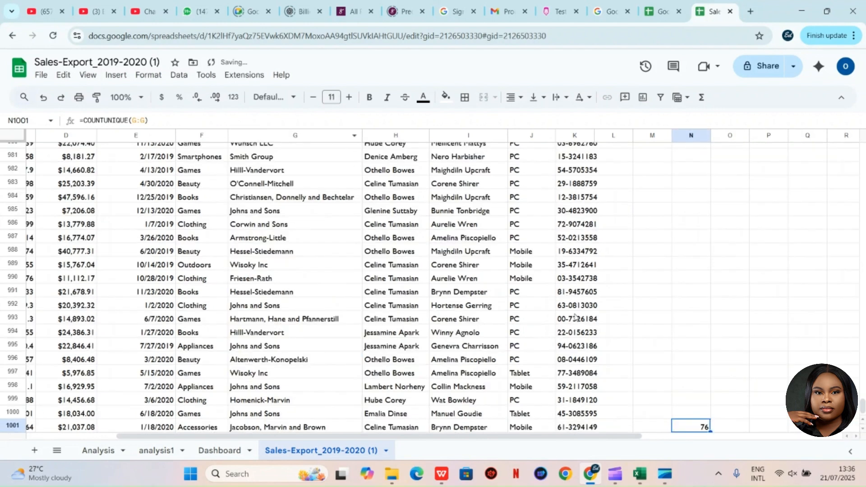
Inspect the distinct-count formula in N1001 and the column range it references
scroll(271, 265, up, 7)
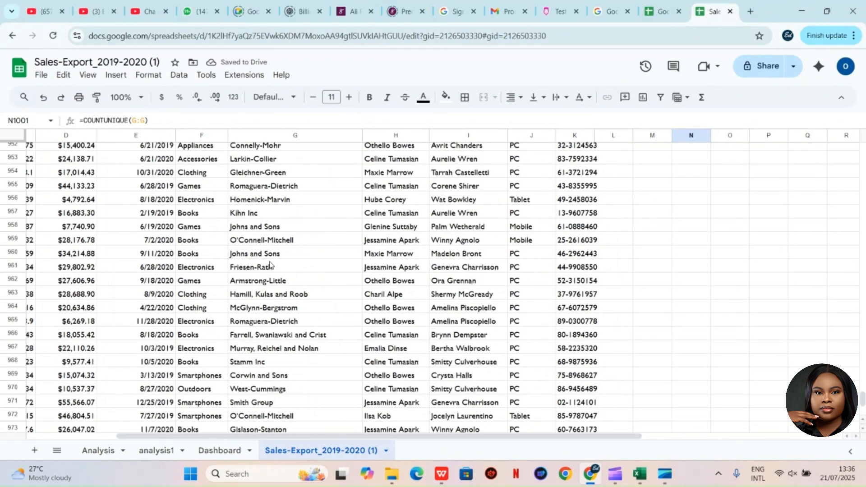
scroll(271, 266, down, 10)
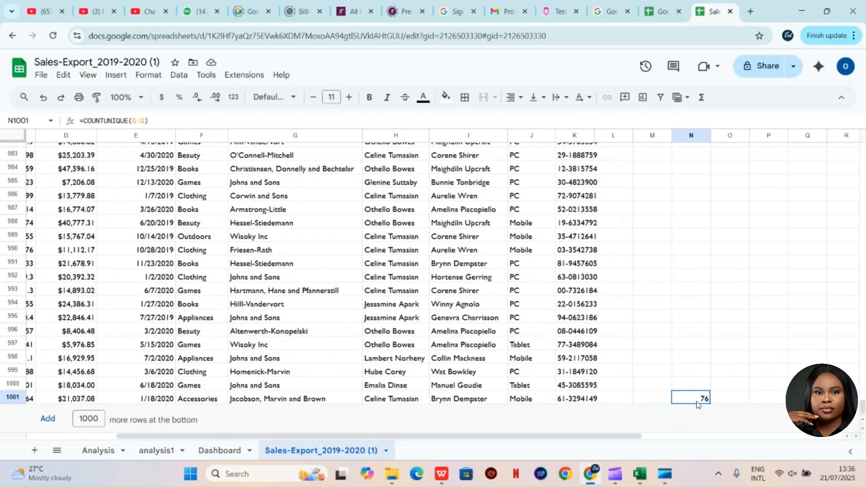
click(698, 401)
double_click(696, 398)
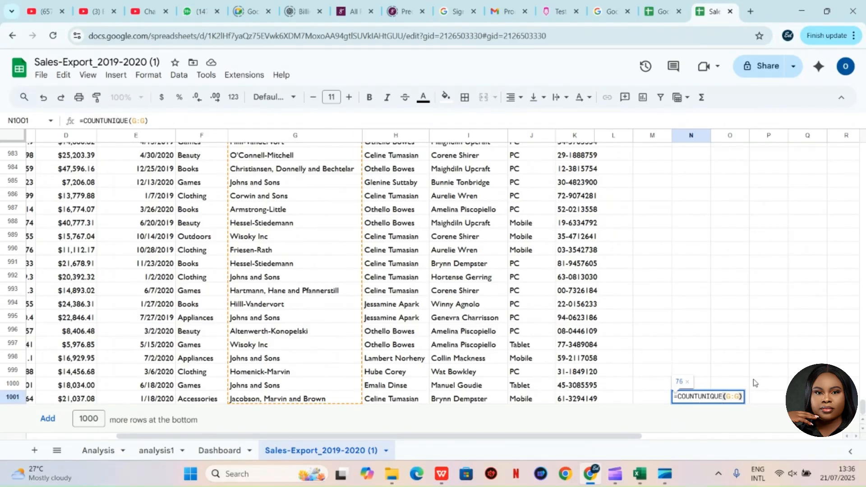
key(Return)
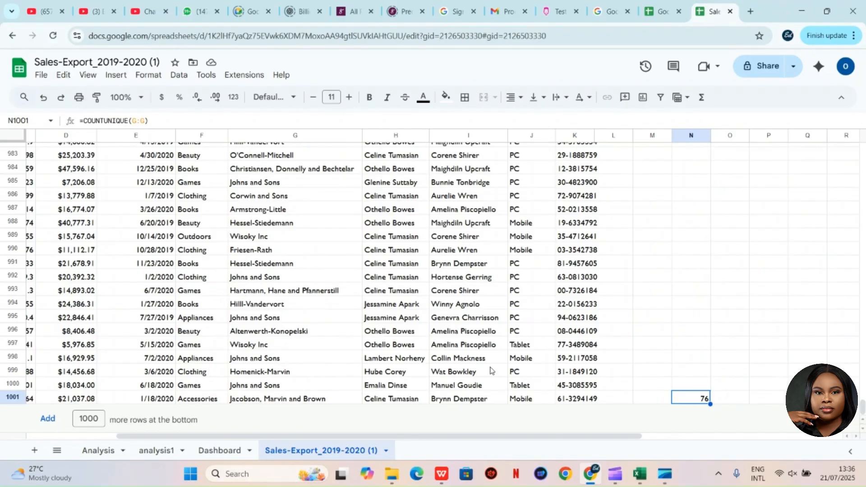
Switch to the Sales-Export workbook in Excel and open its Sales-Export_2019-2020 (1) sheet
mouse_move(639, 474)
click(623, 399)
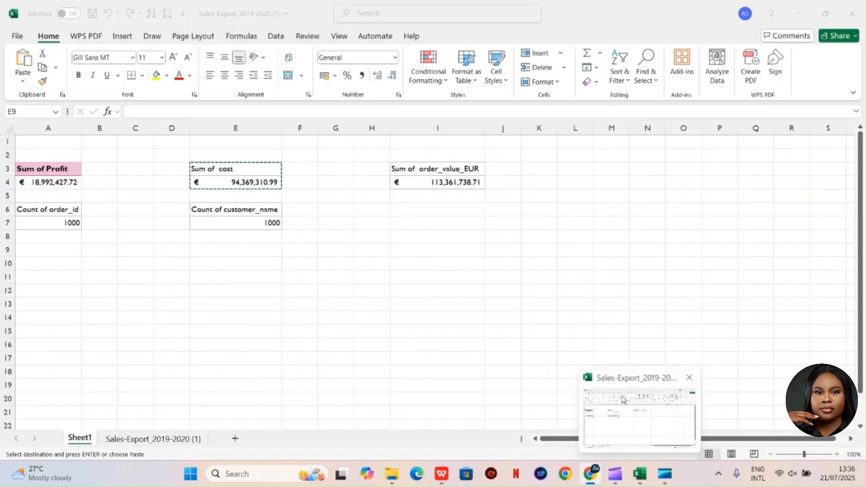
click(622, 412)
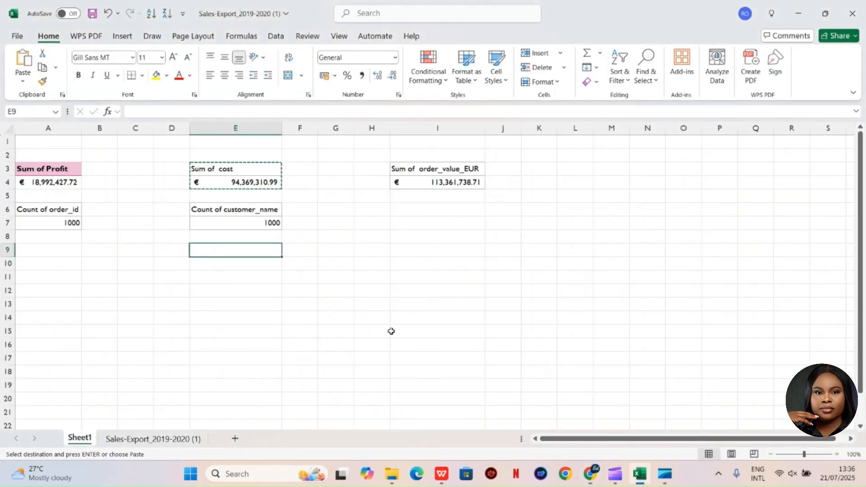
click(140, 440)
Begin a formula in cell G1002, directly below the customer_name data, and try the DCOUNT function from the suggested count functions
scroll(382, 388, down, 20)
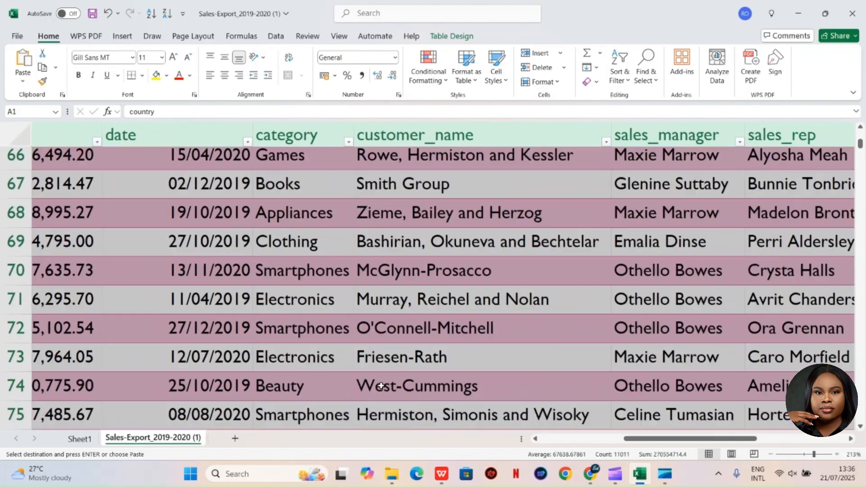
scroll(381, 386, down, 20)
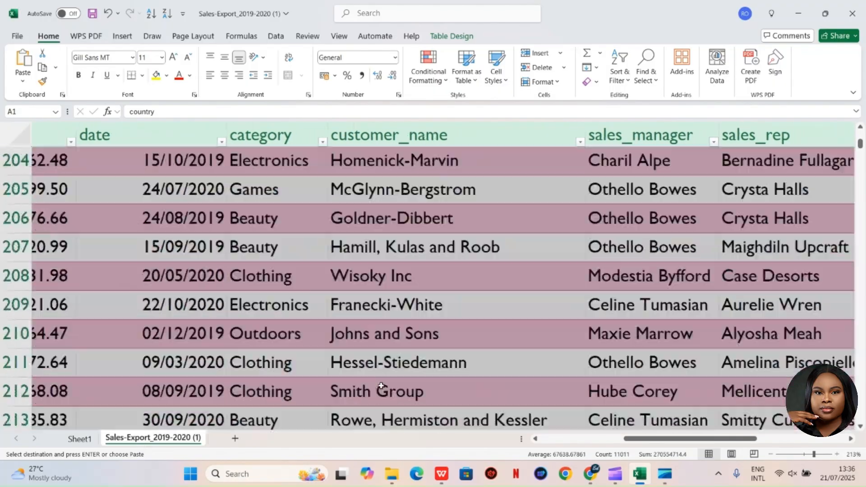
scroll(382, 385, down, 20)
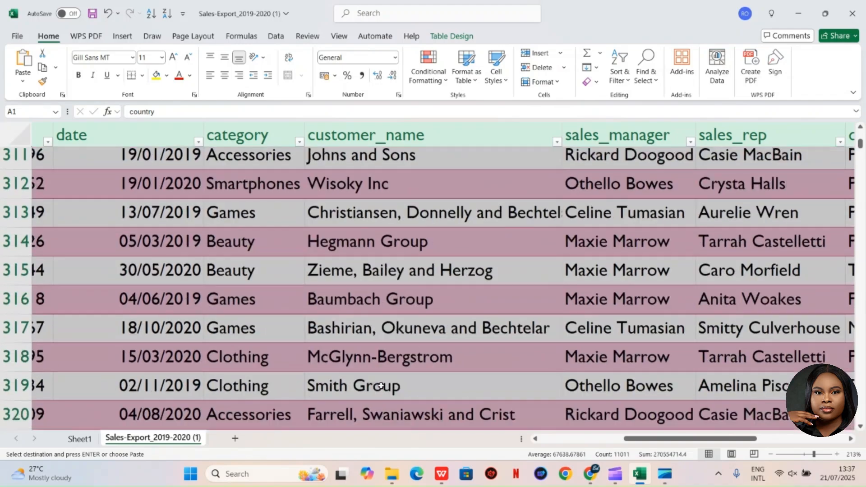
scroll(381, 386, down, 16)
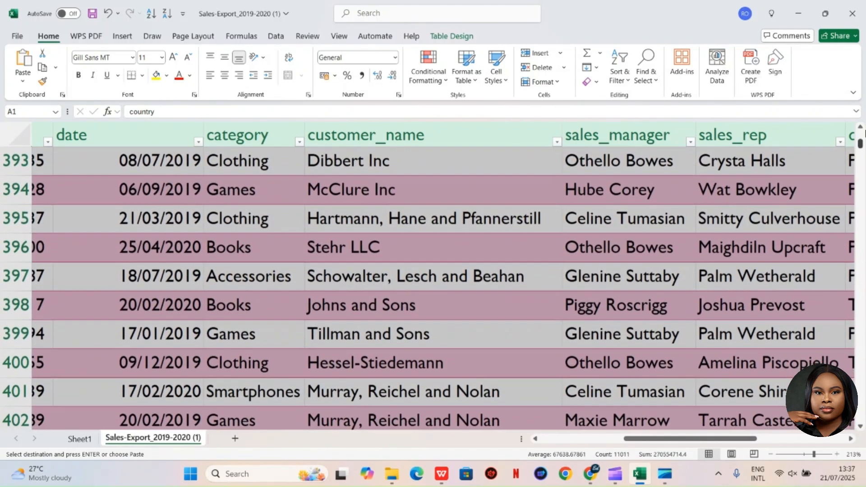
drag(861, 143, 860, 417)
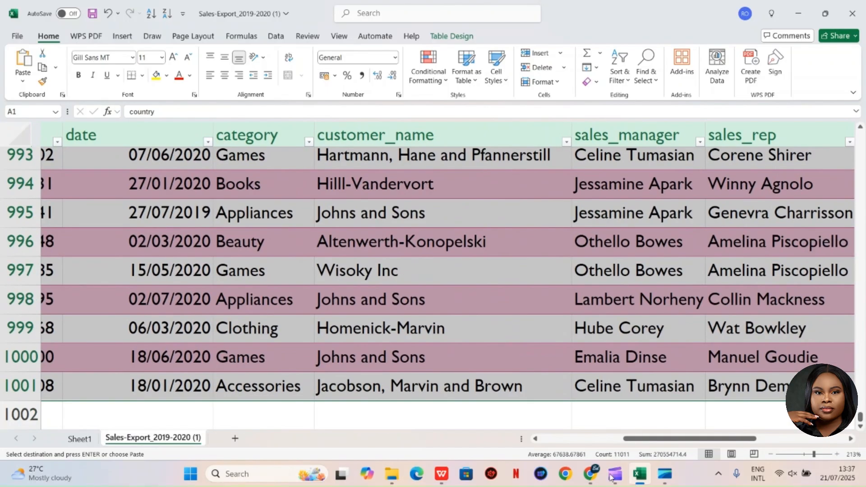
click(491, 423)
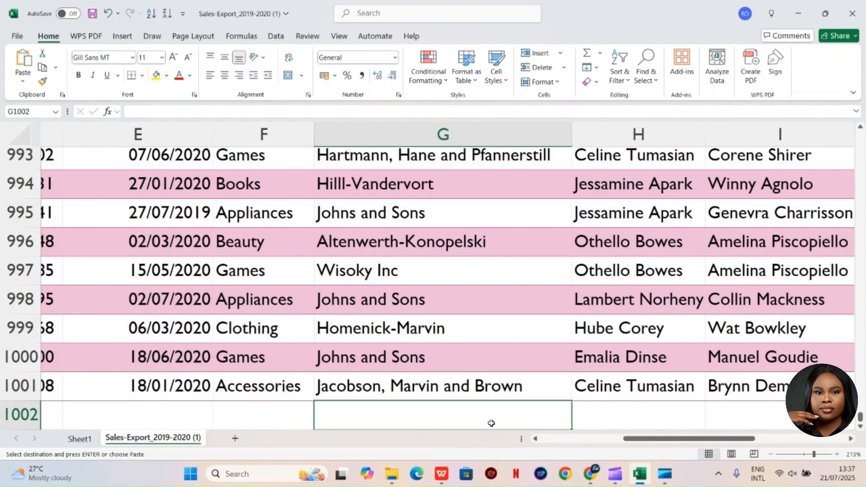
text(=co)
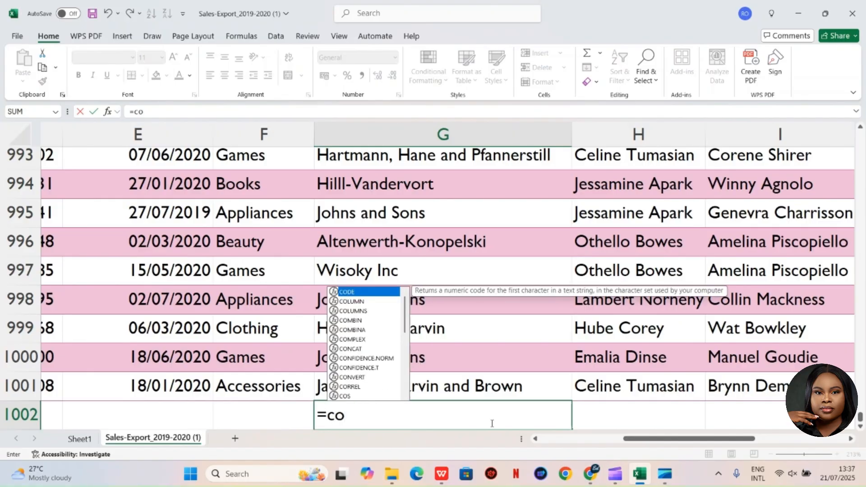
text(unt)
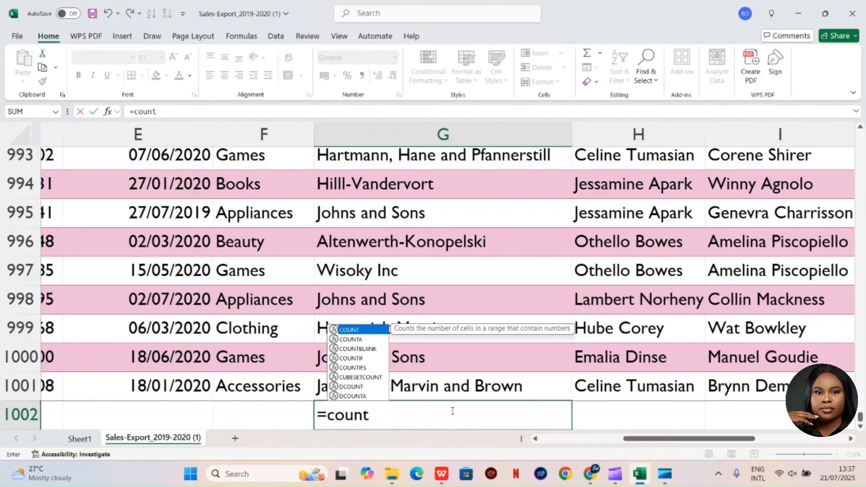
click(356, 387)
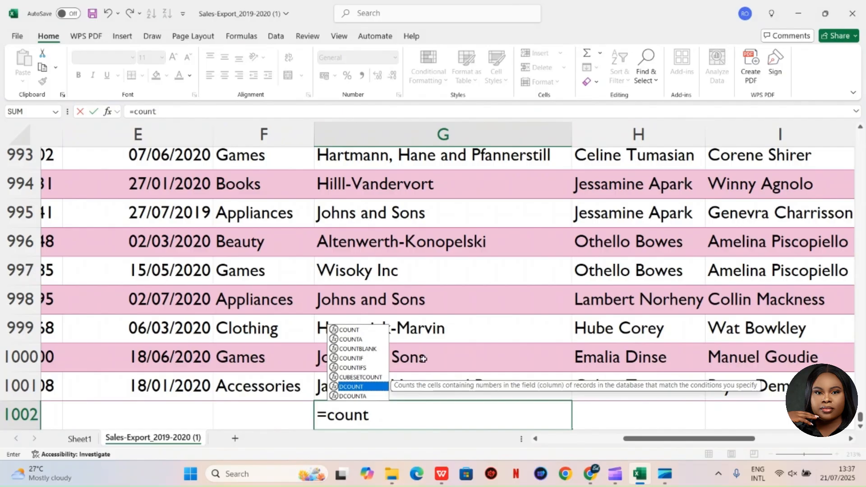
double_click(356, 387)
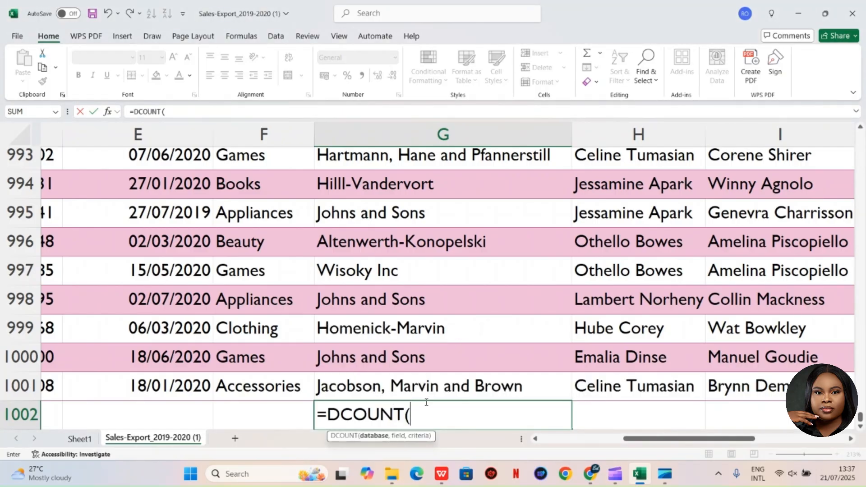
Clear the unfinished DCOUNT formula from cell G1002
key(BackSpace)
key(BackSpace)
key(BackSpace)
key(BackSpace)
key(BackSpace)
key(BackSpace)
key(BackSpace)
key(BackSpace)
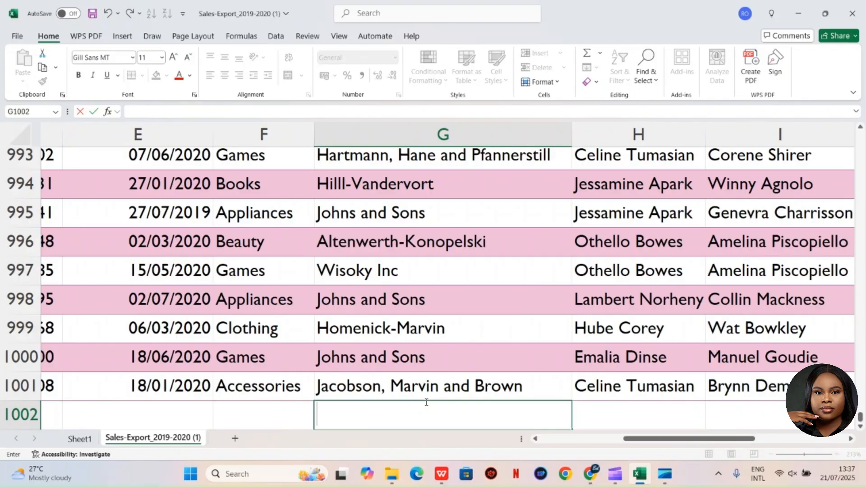
Return to Sheet1 and remove the Count of customer_name field from the PivotTable at E6
click(79, 438)
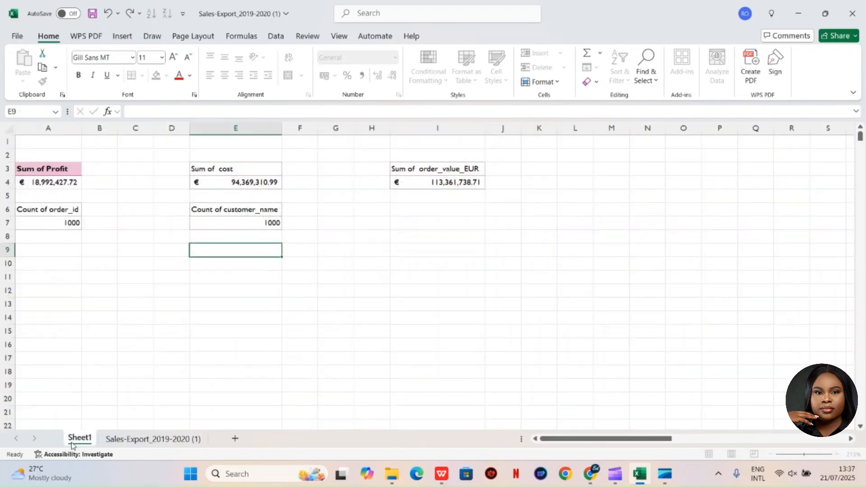
click(268, 212)
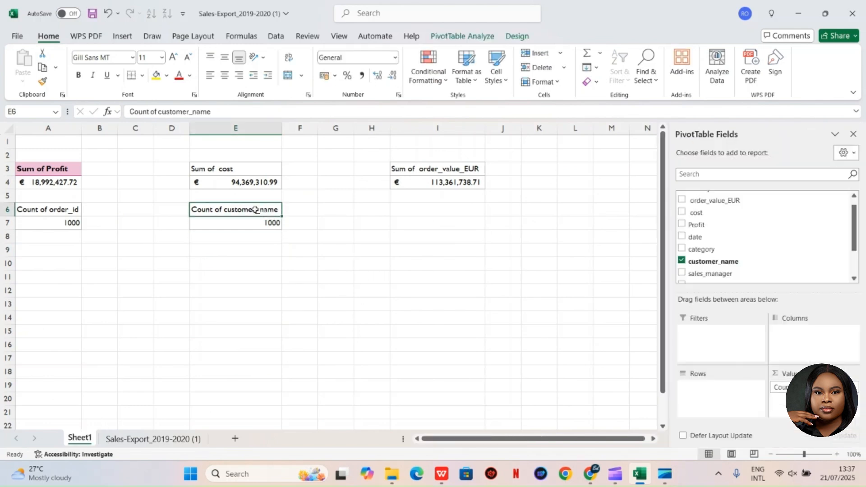
drag(254, 210, 254, 222)
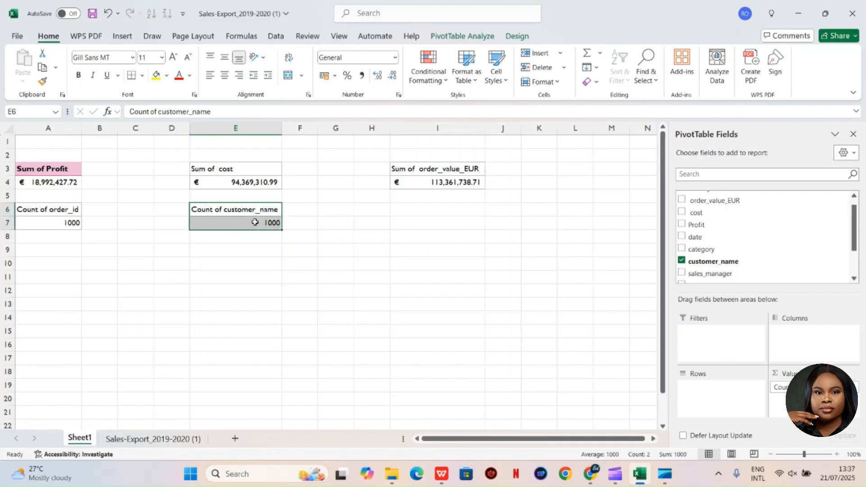
right_click(256, 224)
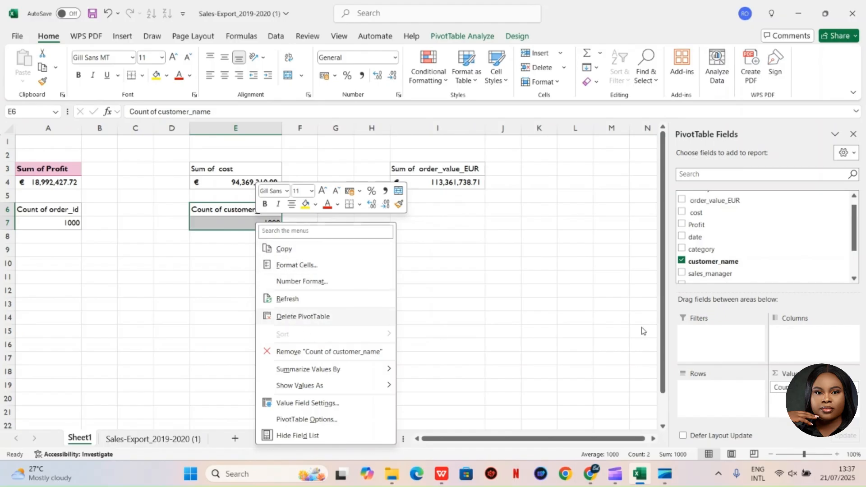
click(607, 307)
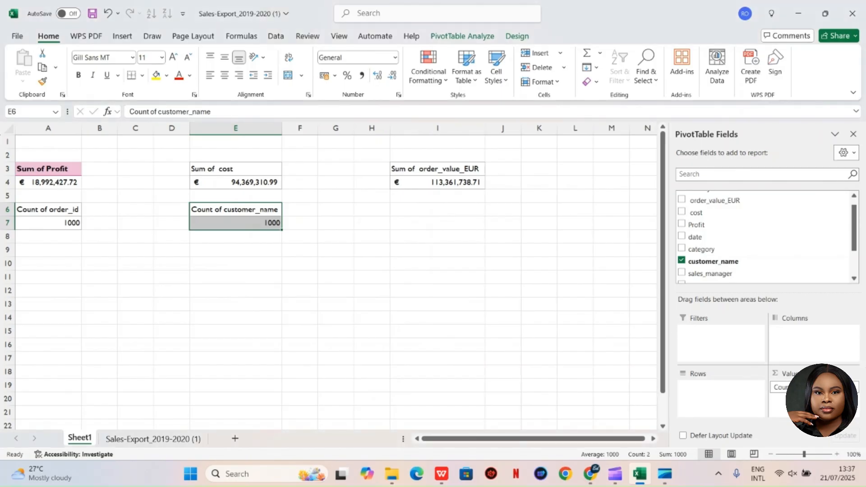
click(779, 387)
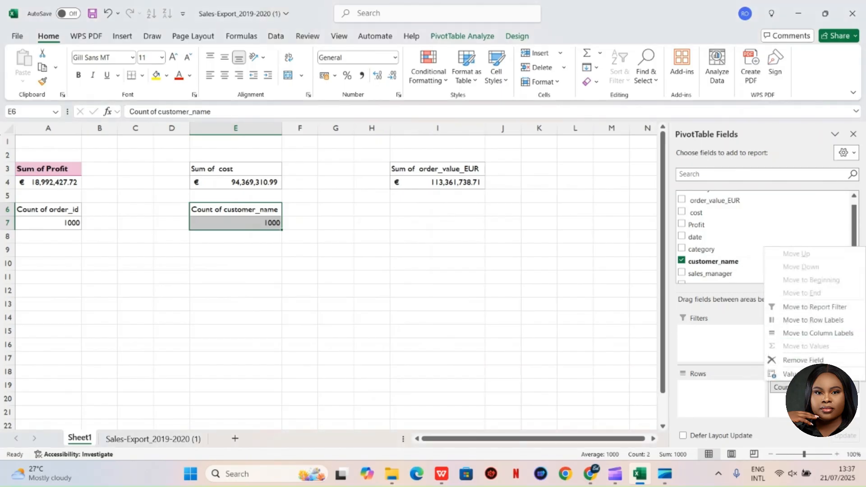
click(803, 360)
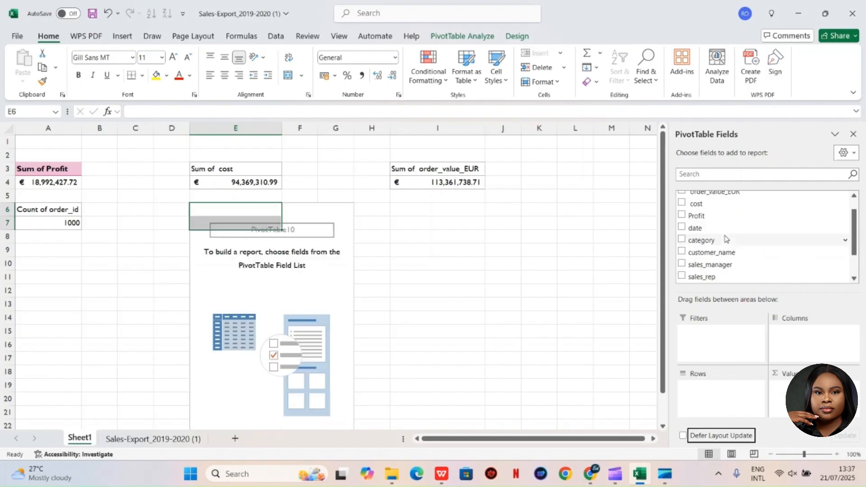
click(666, 271)
drag(666, 271, 666, 322)
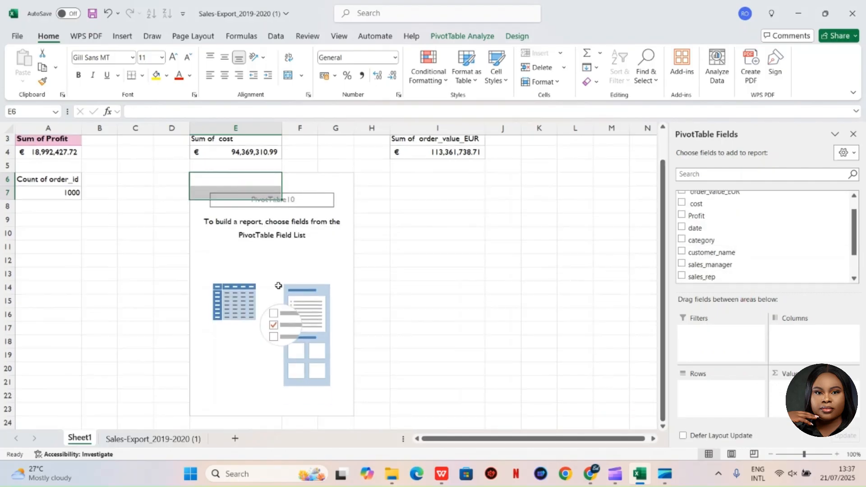
click(293, 262)
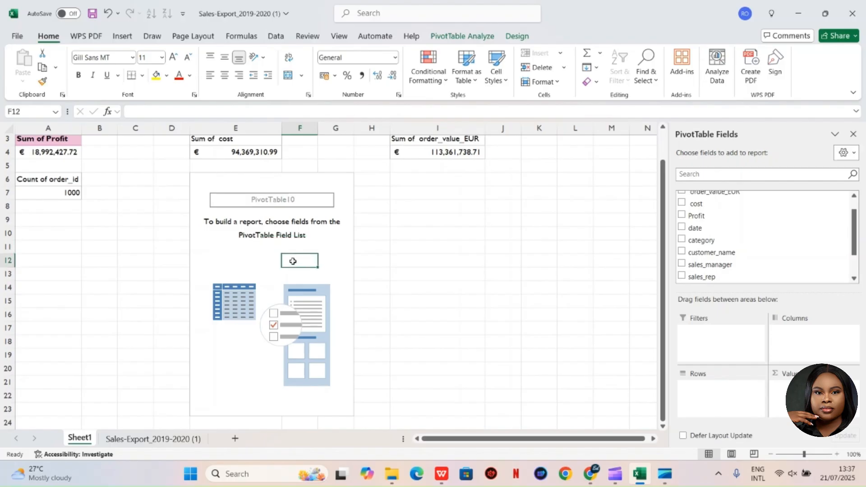
scroll(453, 185, up, 2)
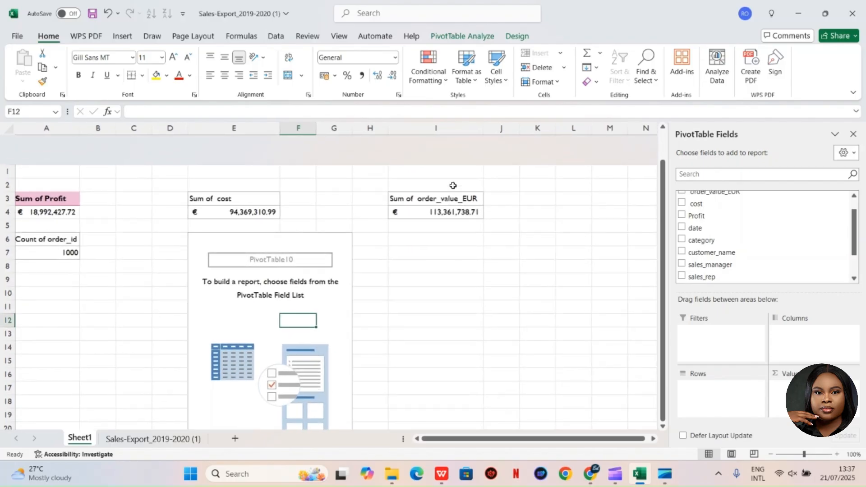